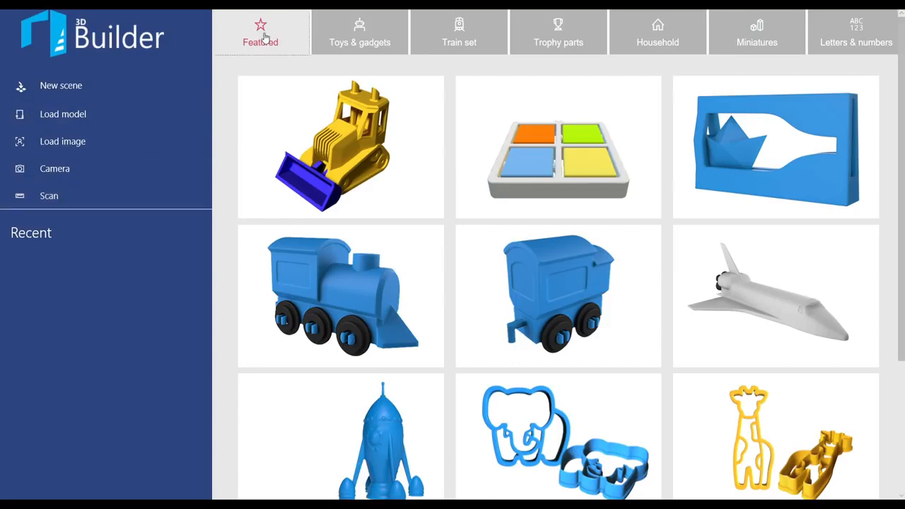
Step: Browse the model library categories from Toys & gadgets through Letters & numbers and return to the Featured models
click(357, 33)
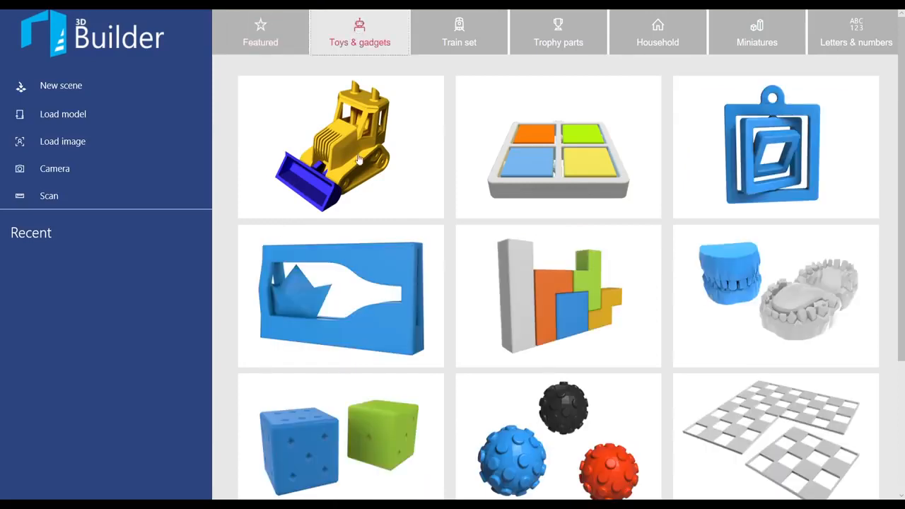
scroll(351, 225, down, 2)
scroll(352, 225, up, 2)
click(461, 32)
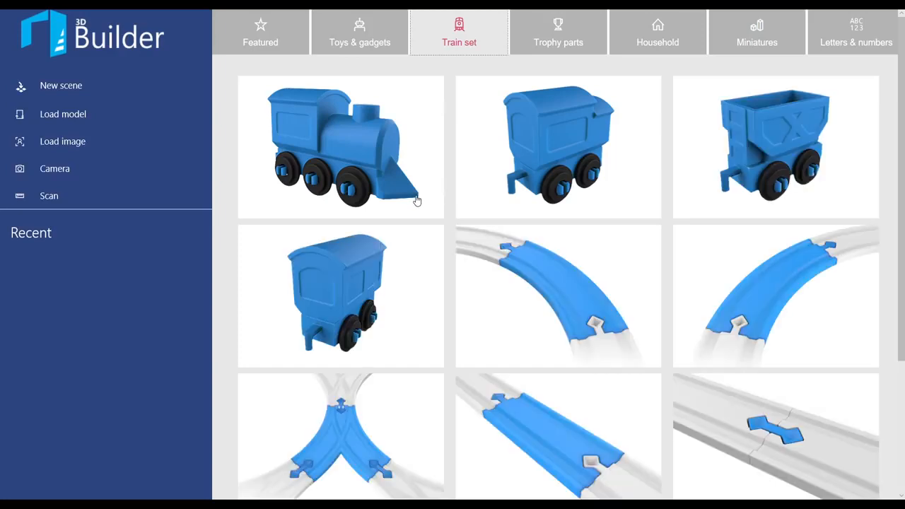
scroll(418, 200, down, 3)
scroll(417, 201, up, 3)
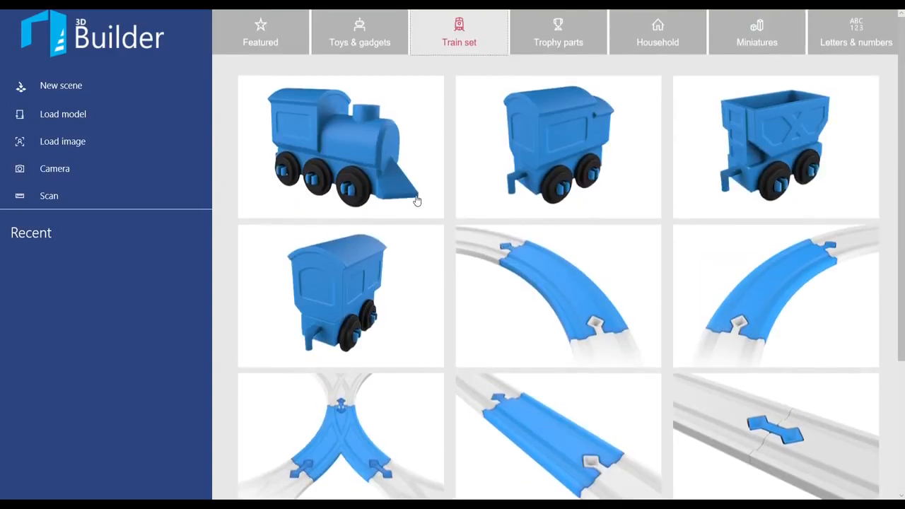
click(532, 37)
scroll(418, 203, down, 7)
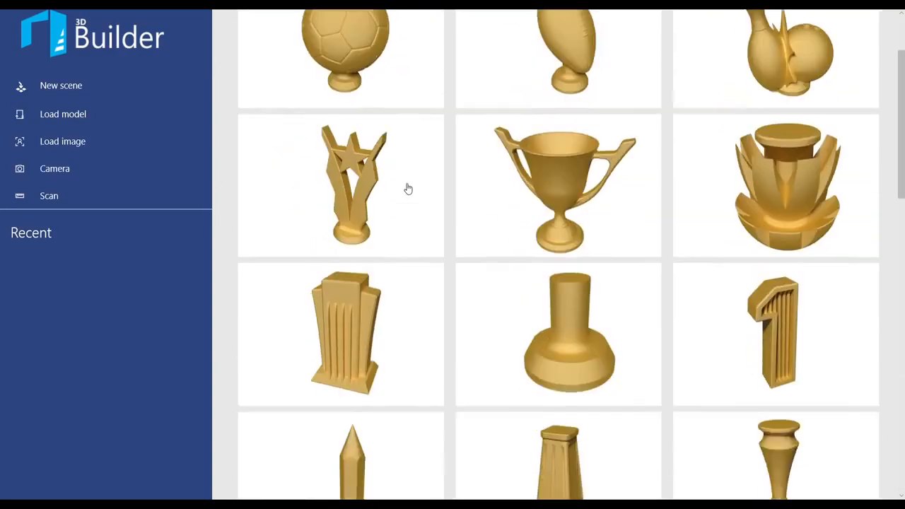
scroll(407, 191, up, 7)
click(658, 34)
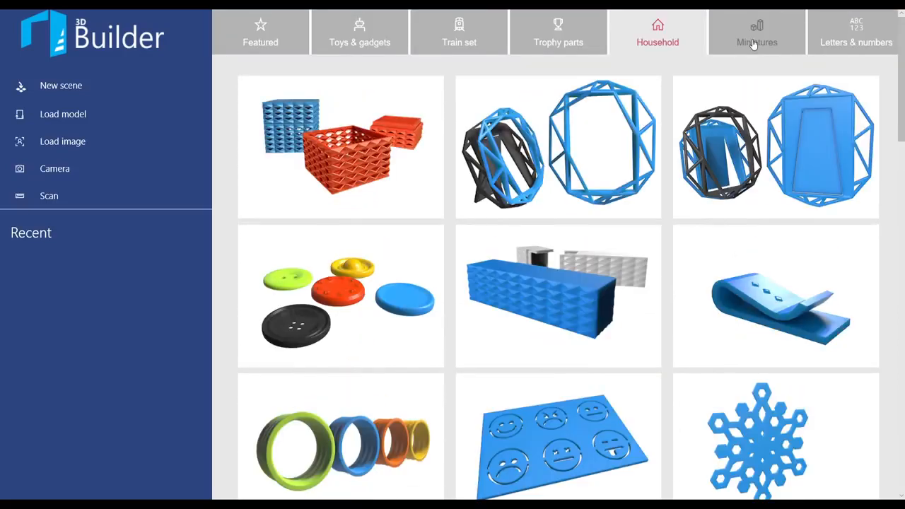
click(752, 37)
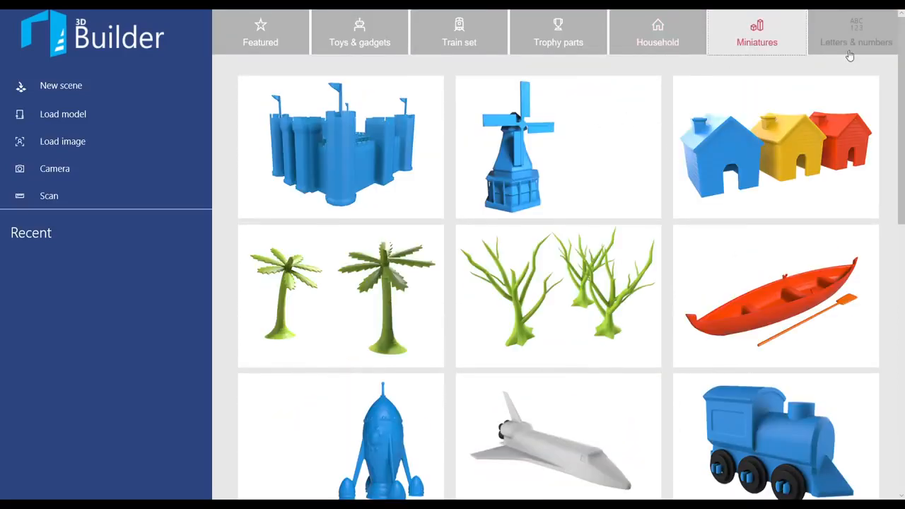
click(842, 39)
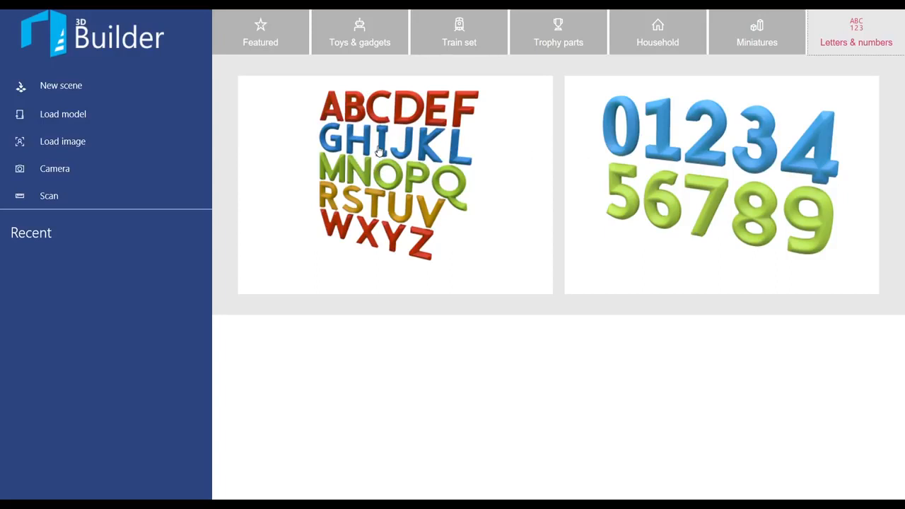
click(261, 28)
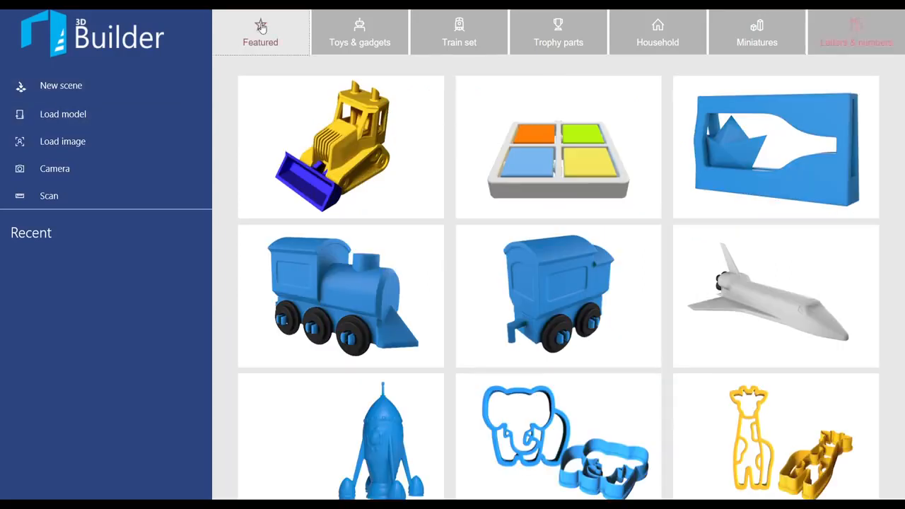
Step: Start a new scene and keep the measurement units set to millimetres in the settings
click(72, 92)
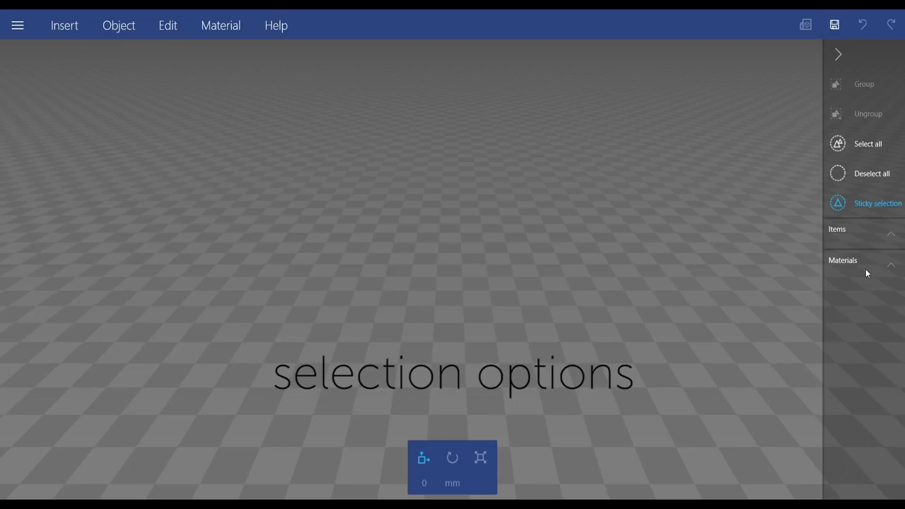
click(18, 26)
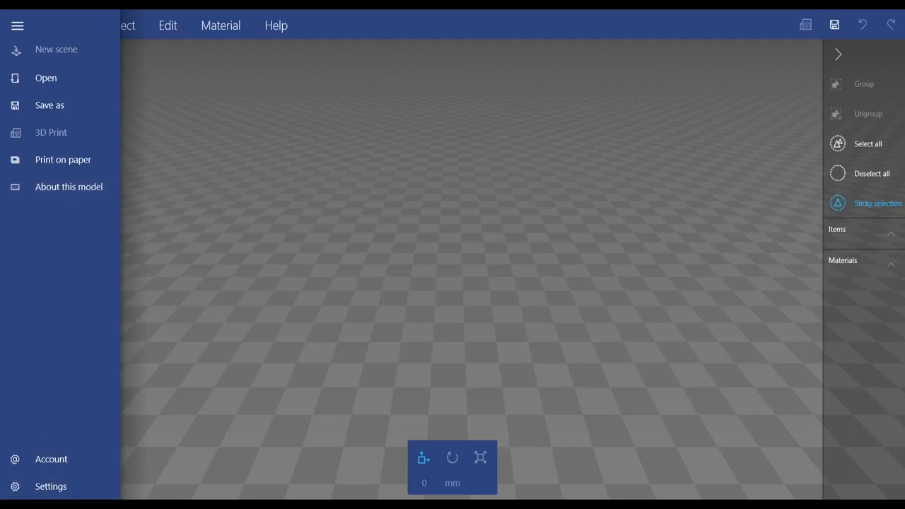
click(60, 487)
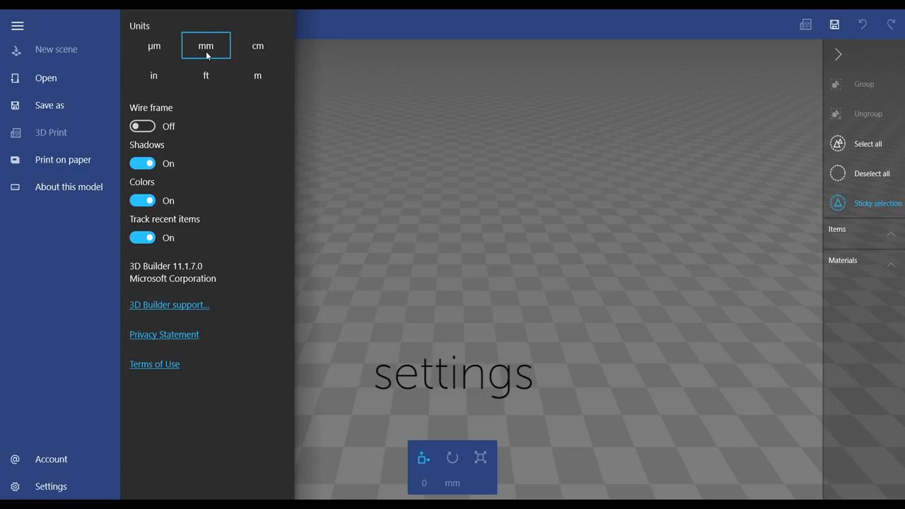
click(260, 51)
click(219, 55)
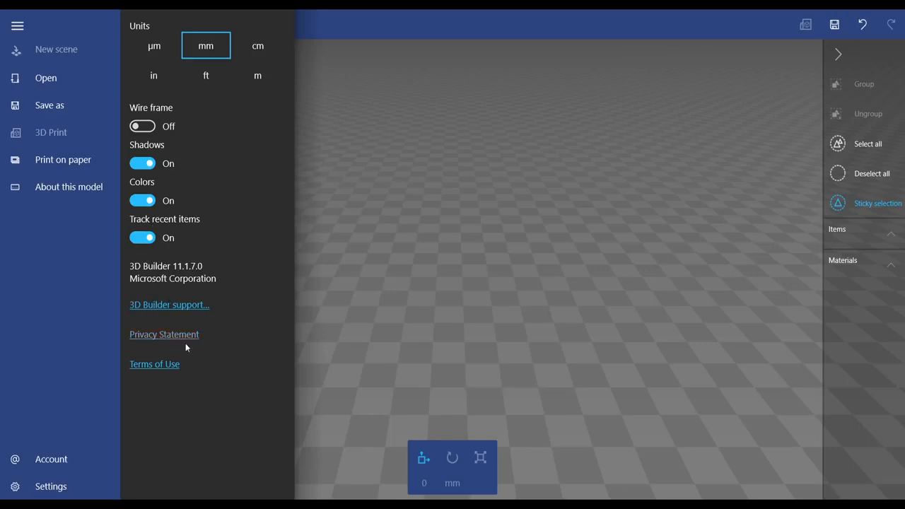
click(18, 25)
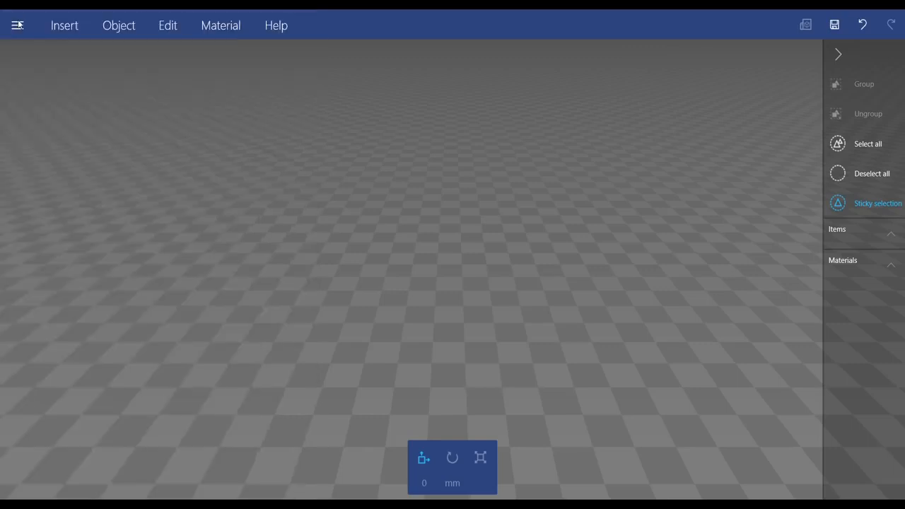
Step: Insert a cube primitive into the empty scene
click(65, 25)
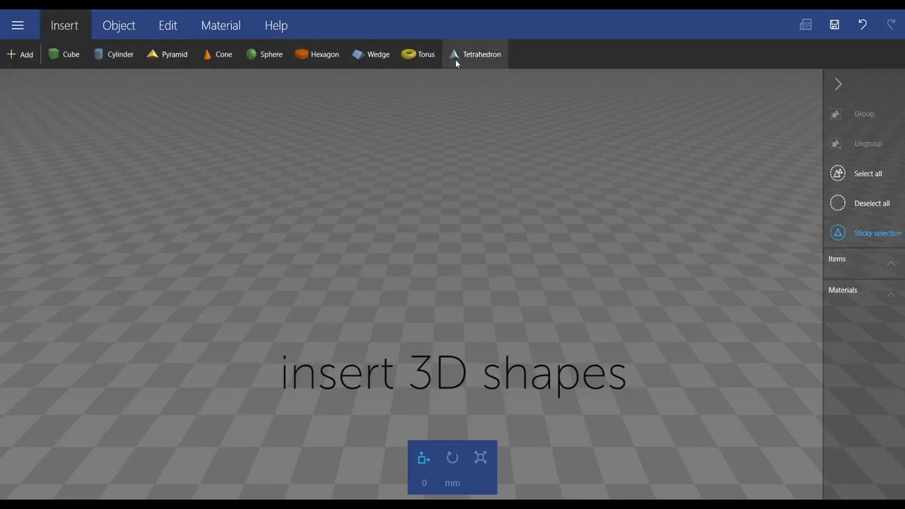
click(21, 56)
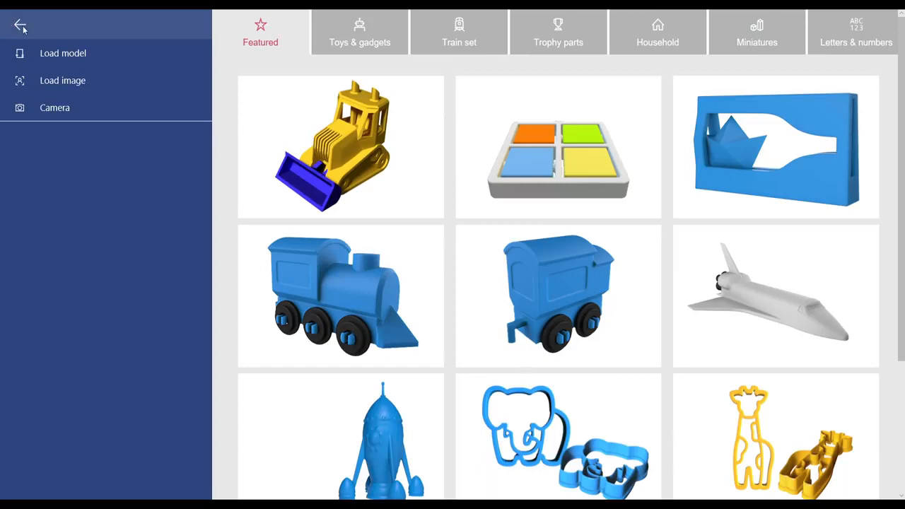
click(19, 25)
click(65, 55)
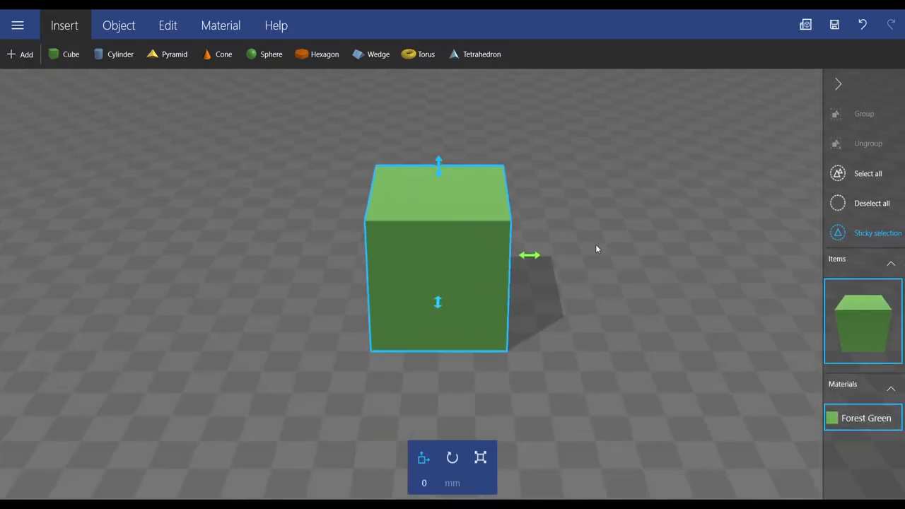
Step: Examine the cube from different angles, distances and view positions
drag(598, 245, 431, 264)
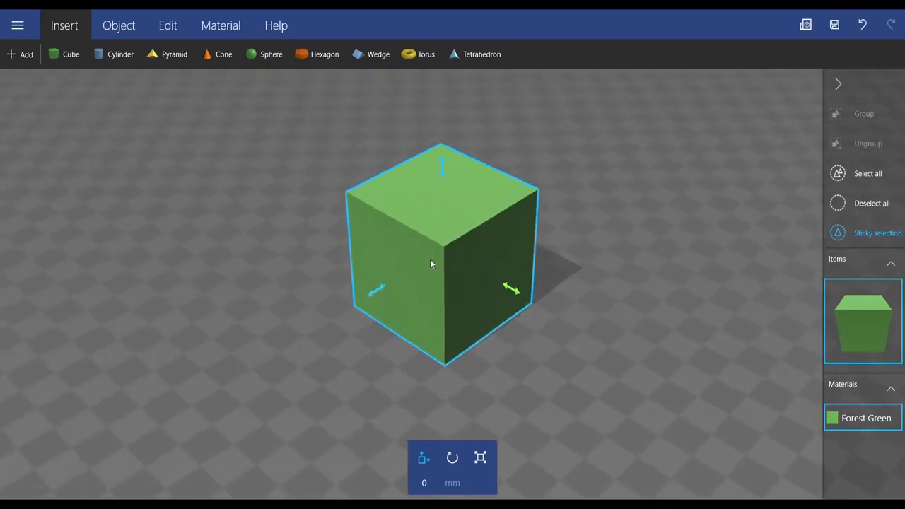
scroll(610, 224, down, 5)
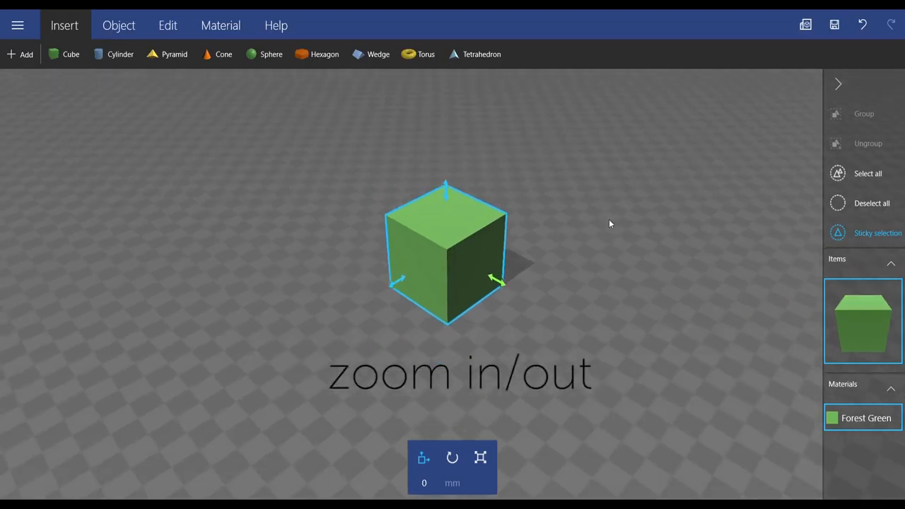
scroll(609, 223, up, 5)
scroll(610, 223, down, 3)
scroll(610, 223, down, 2)
scroll(609, 224, up, 5)
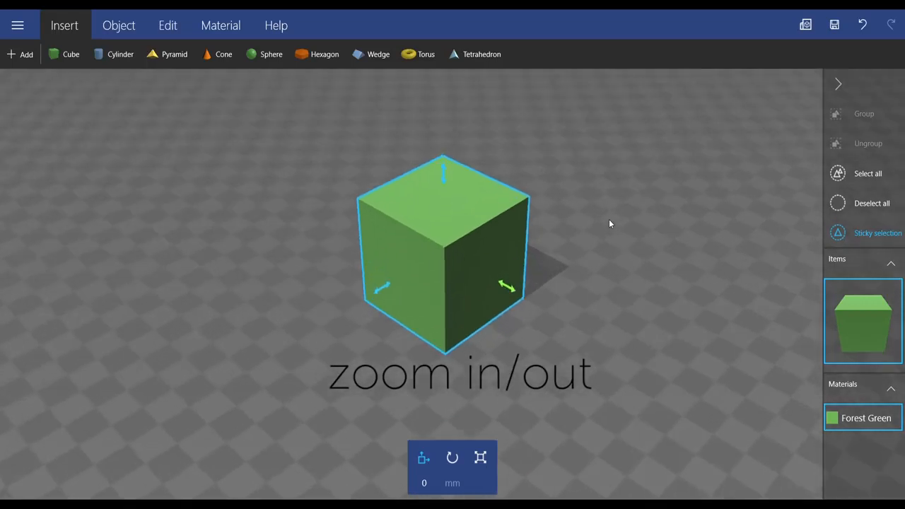
right_drag(721, 221, 734, 243)
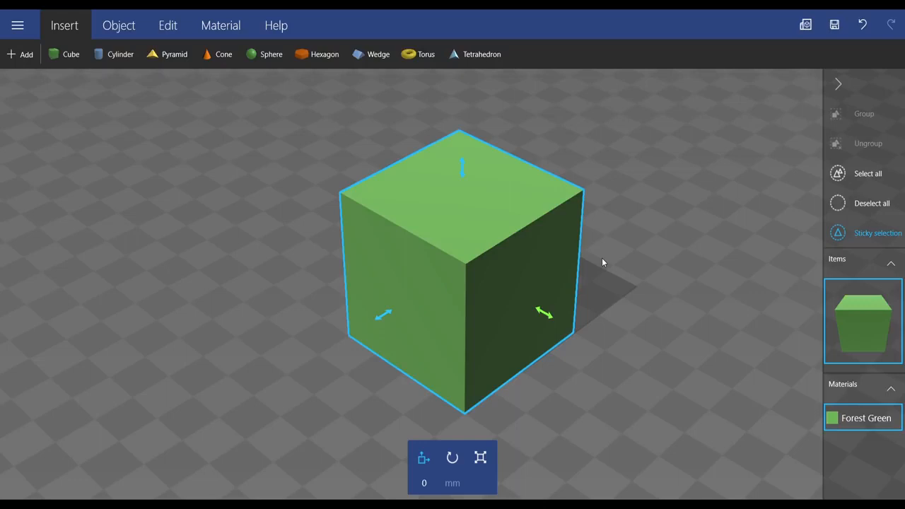
right_drag(627, 254, 612, 240)
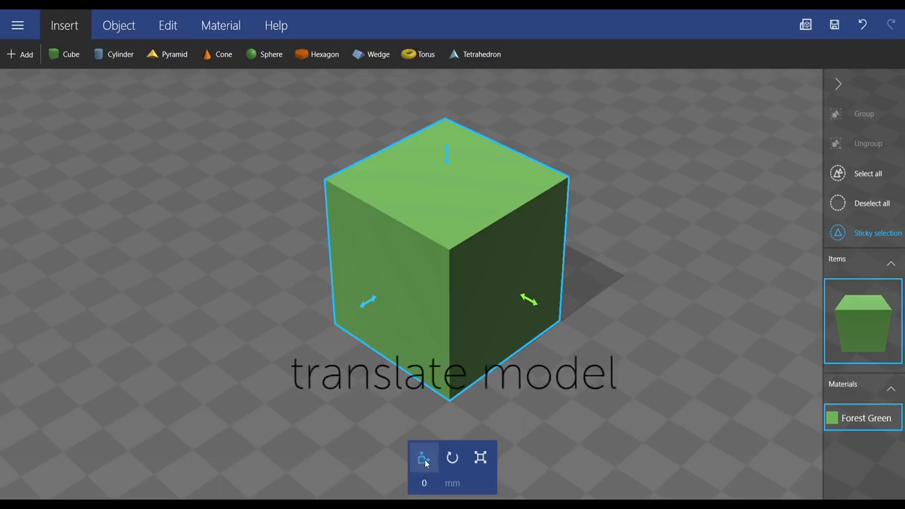
Step: Try to move the cube along one horizontal axis, entering a distance of 50 mm
drag(530, 300, 513, 324)
click(432, 484)
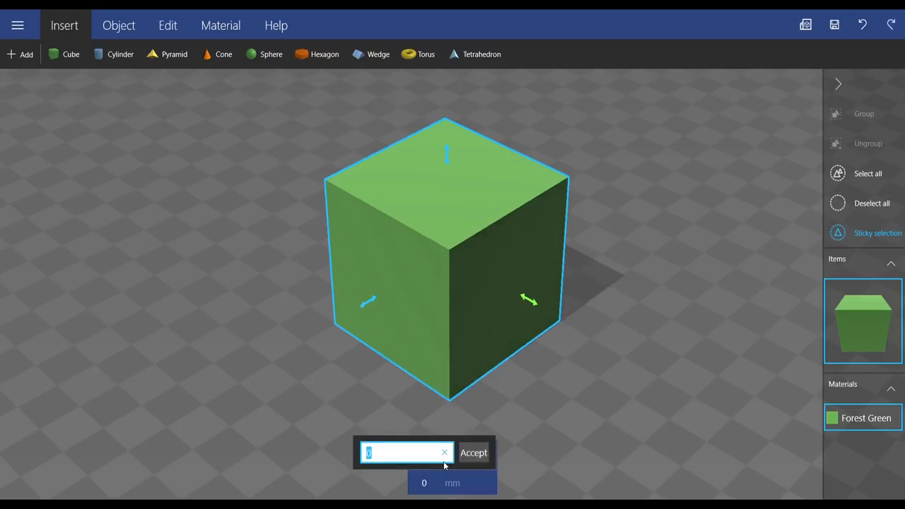
text(50)
key(Return)
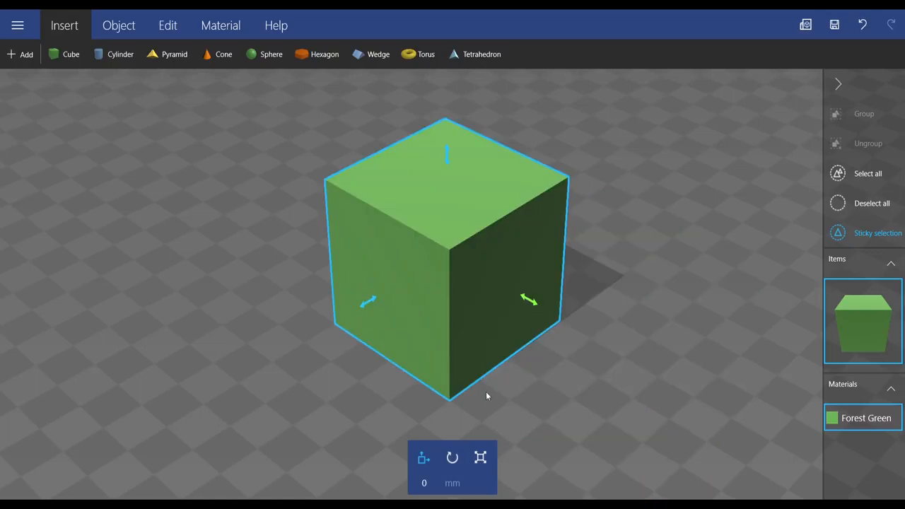
Step: Try rotating the cube freehand by about -26 degrees and set the rotation angle to 45 degrees
click(450, 460)
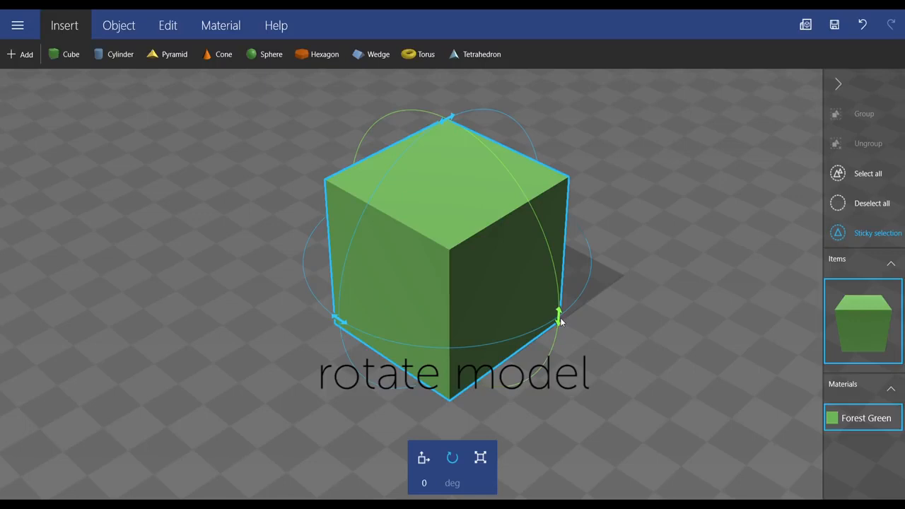
drag(560, 313, 537, 245)
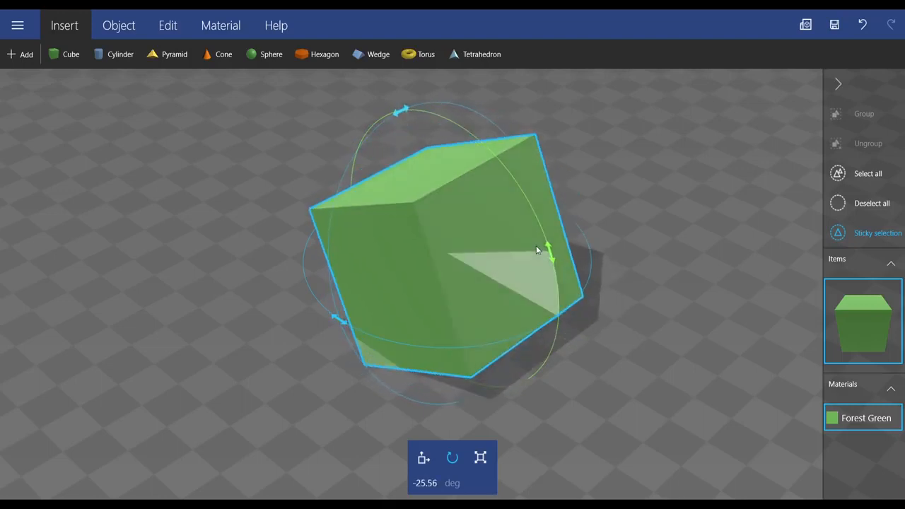
click(435, 483)
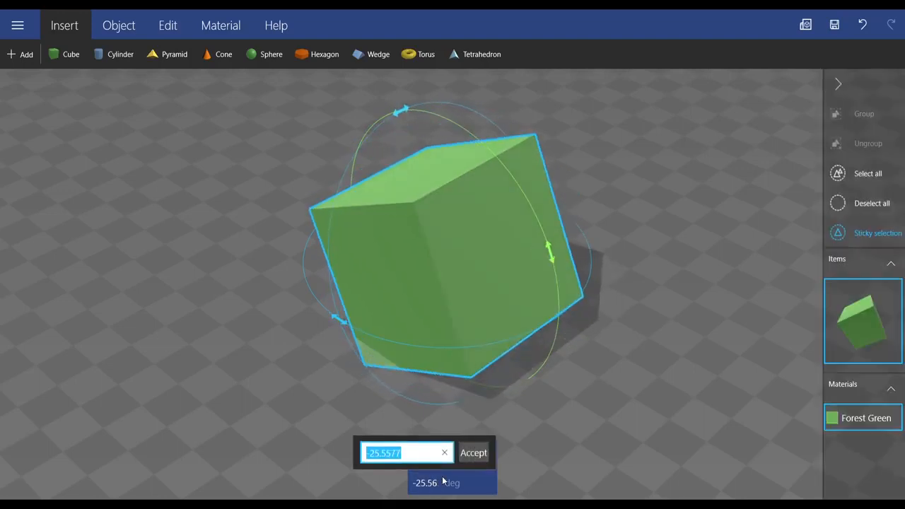
key(BackSpace)
text(45)
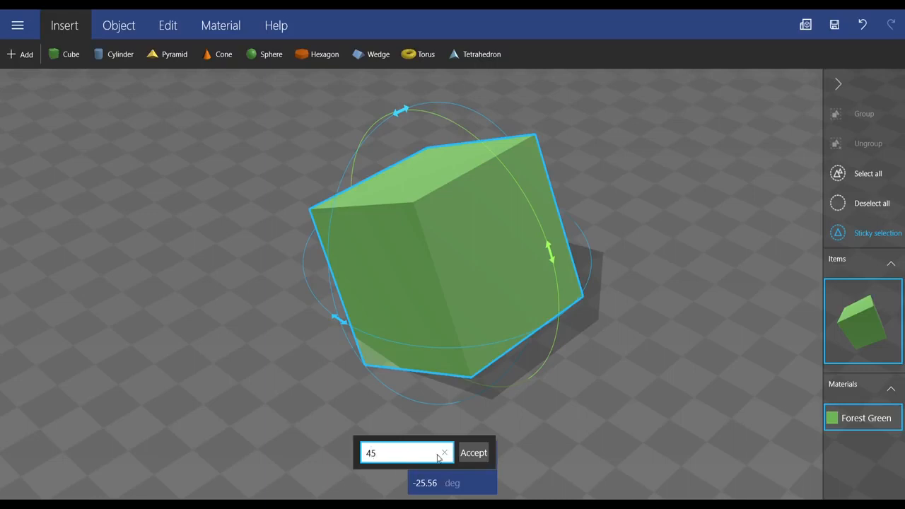
click(474, 452)
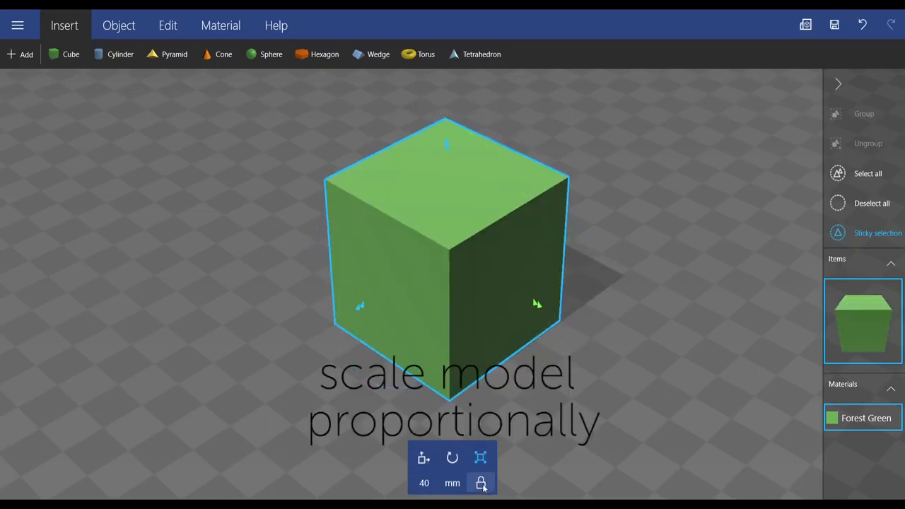
Step: Scale the cube proportionally to 50 mm and undo a further freehand enlargement
click(426, 484)
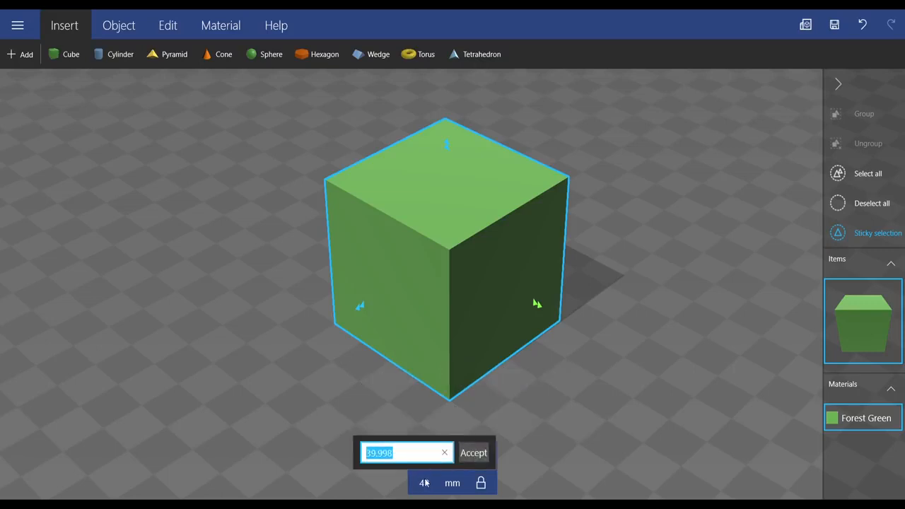
key(BackSpace)
text(50)
click(475, 455)
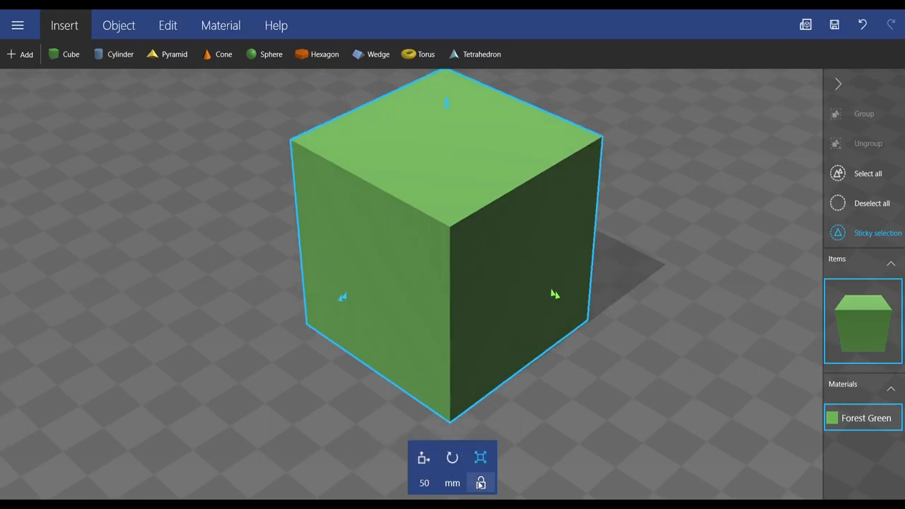
mouse_move(556, 297)
mouse_down()
mouse_move(604, 315)
mouse_move(568, 309)
mouse_up()
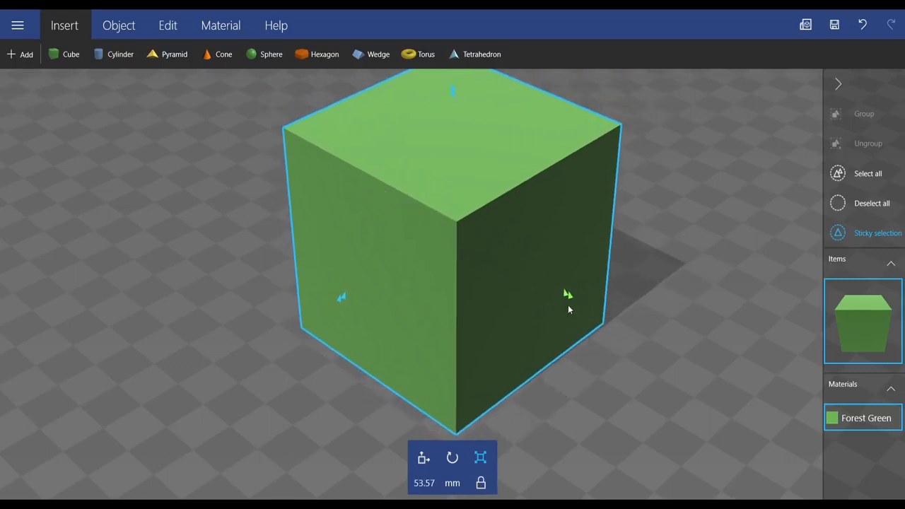
key(ctrl+z)
Step: Unlock the cube's proportions and set its height to 10 mm
click(481, 484)
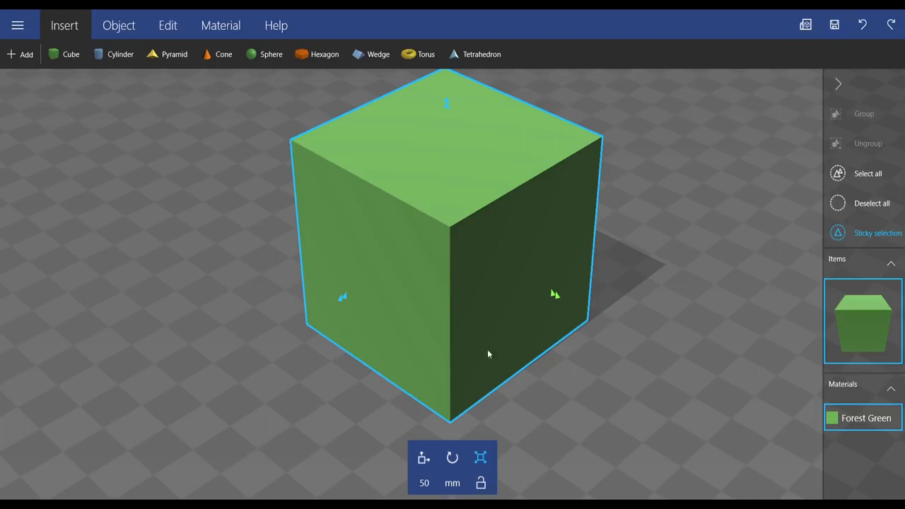
scroll(443, 111, down, 3)
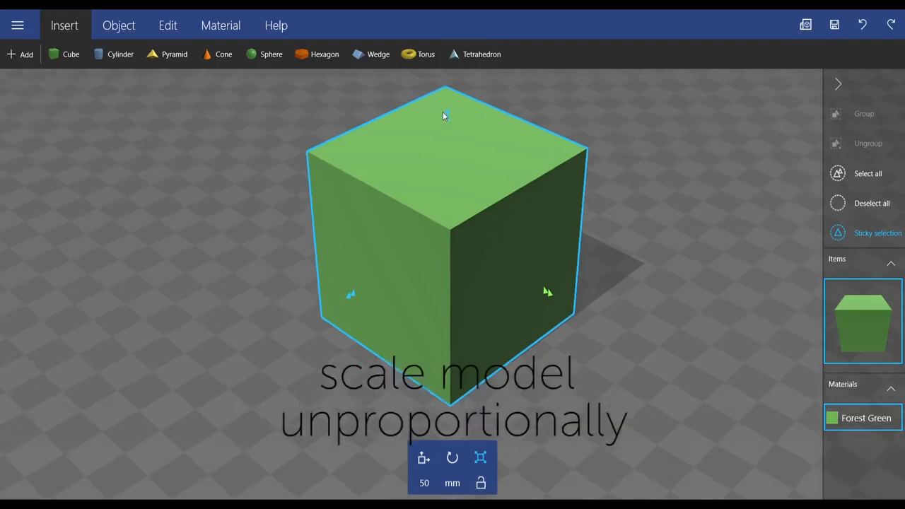
drag(447, 149, 467, 128)
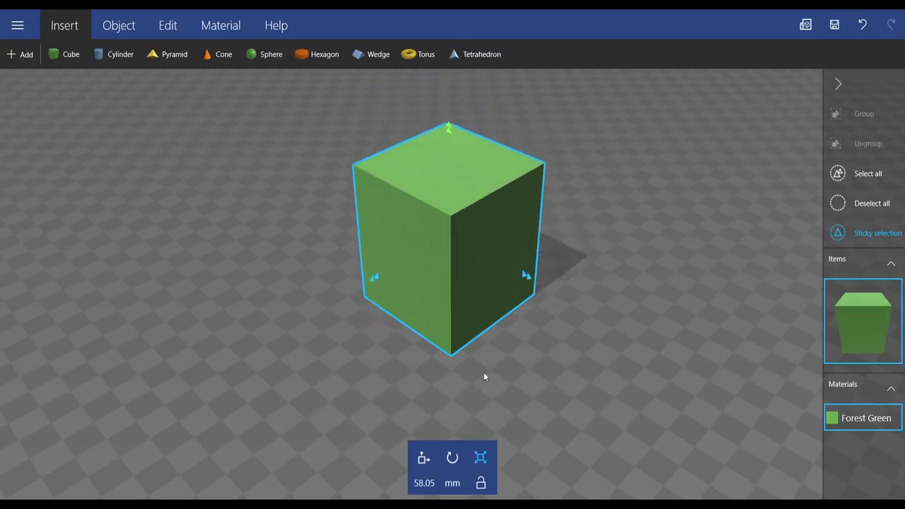
click(424, 484)
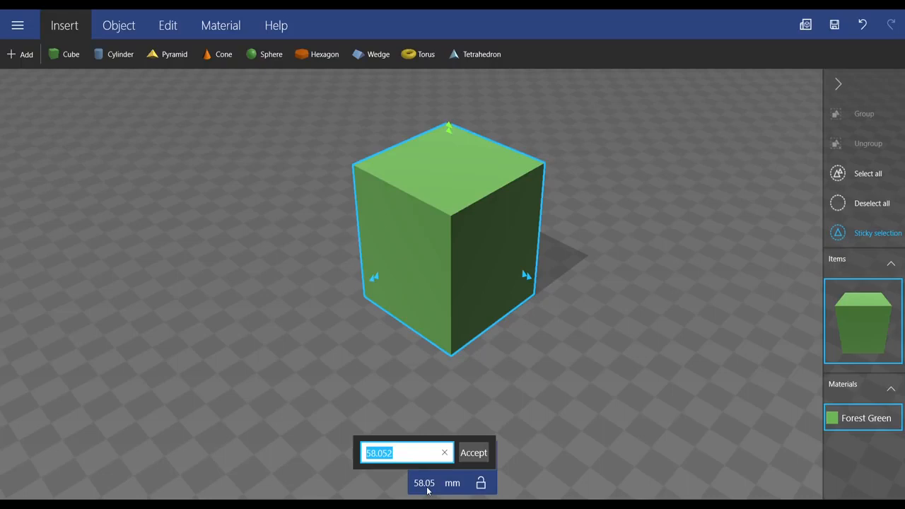
key(BackSpace)
text(10)
click(473, 454)
click(526, 277)
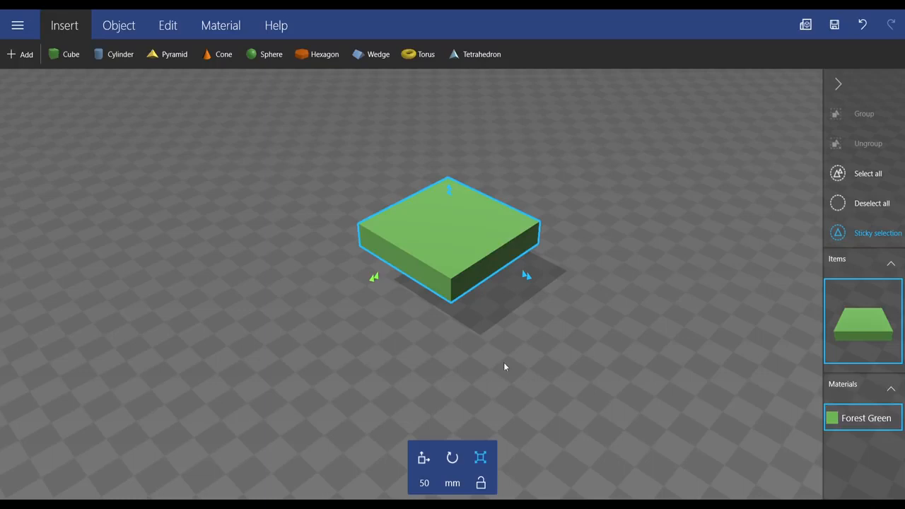
Step: Undo the last change to the cube's height
key(ctrl+z)
key(ctrl+z)
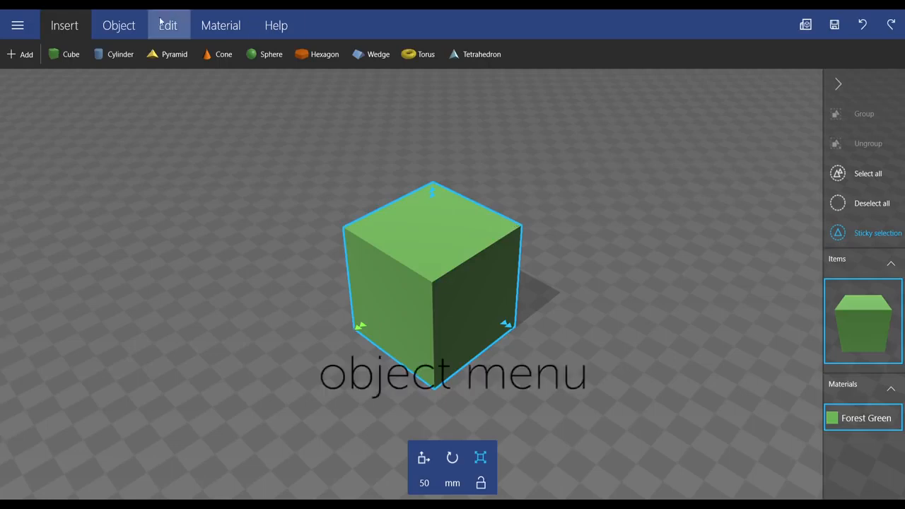
Step: Duplicate the cube and move the copy about 90 mm along one horizontal axis, clear of the original
click(133, 29)
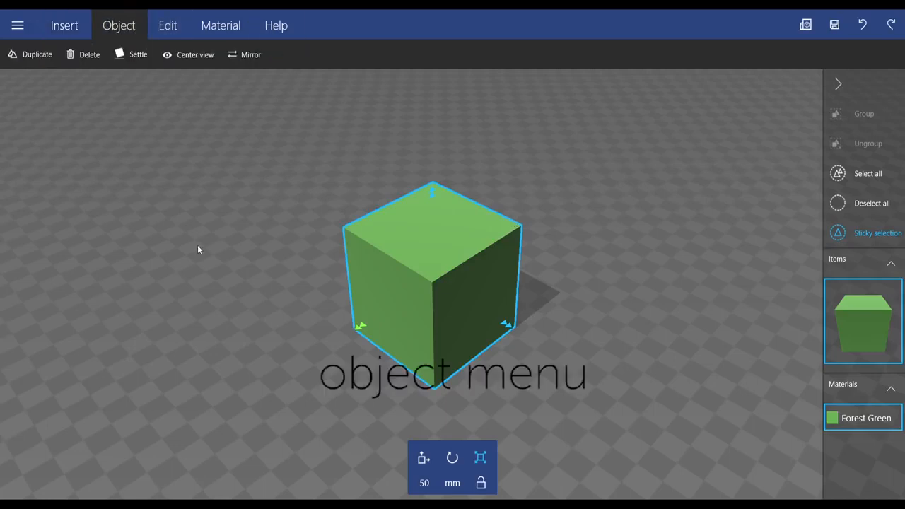
click(33, 56)
right_drag(381, 368, 417, 382)
drag(432, 372, 545, 382)
click(424, 459)
drag(532, 295, 354, 275)
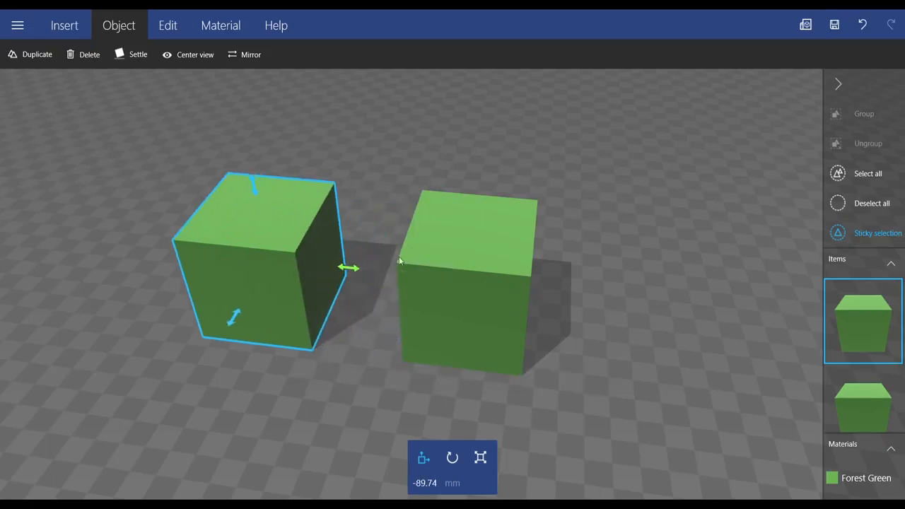
Step: Practise changing the selection between both cubes together, the original cube alone and the duplicate alone
click(435, 242)
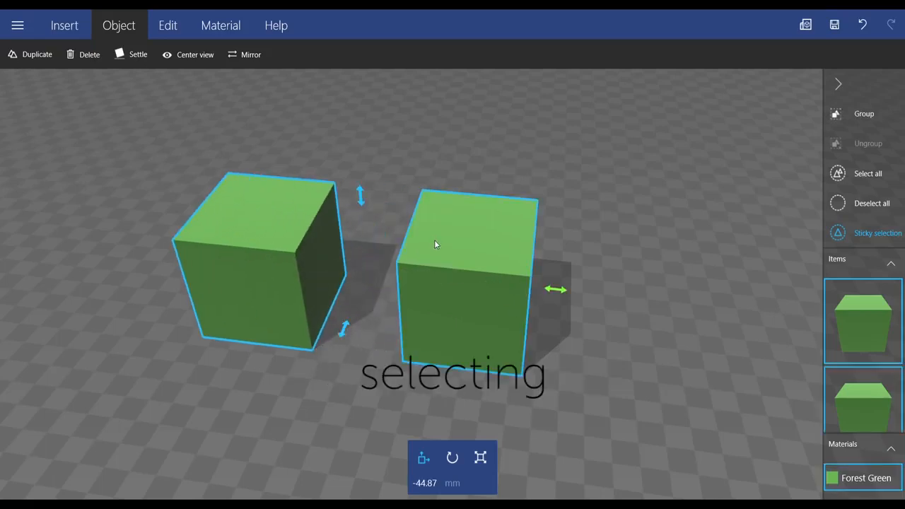
click(434, 240)
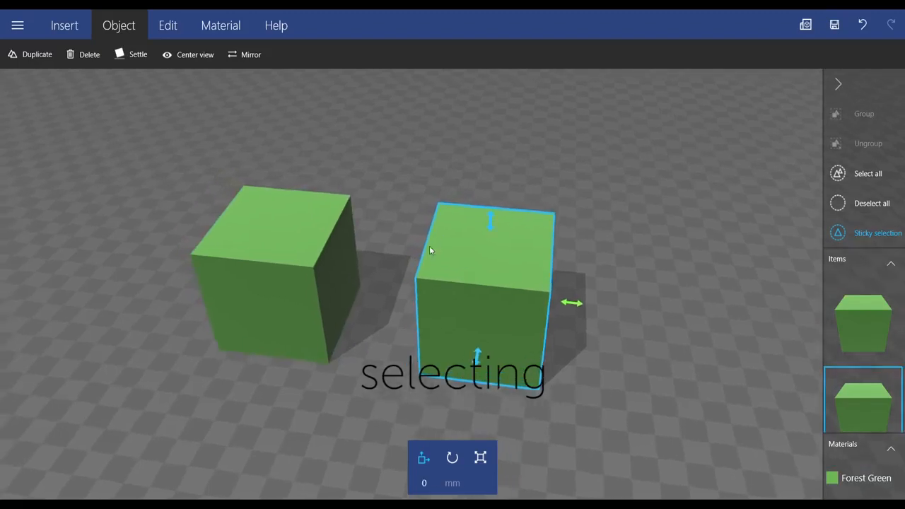
click(292, 266)
click(292, 268)
right_drag(292, 267, 419, 267)
right_drag(477, 334, 390, 320)
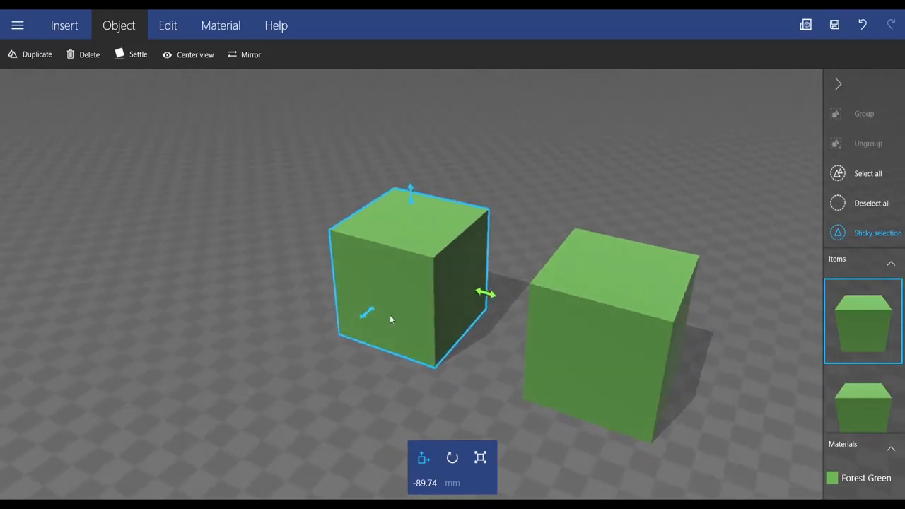
Step: Select both cubes, try moving them together along one horizontal axis and undo the move
click(564, 330)
drag(713, 357, 699, 371)
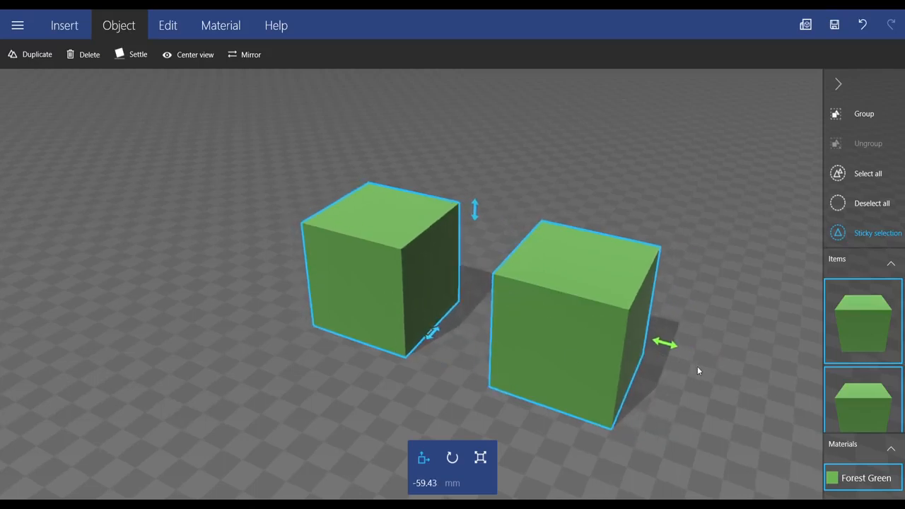
key(ctrl+z)
Step: Delete the duplicate cube and center the view on the remaining cube
click(407, 275)
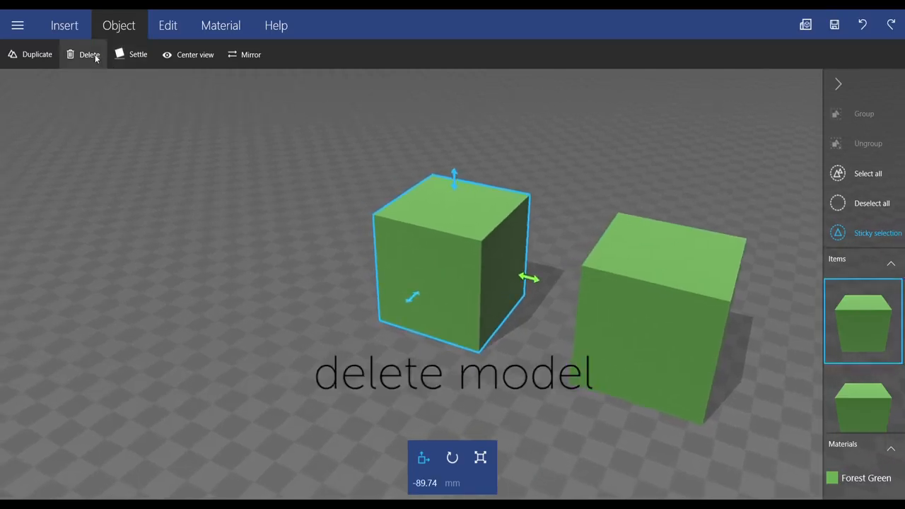
click(90, 56)
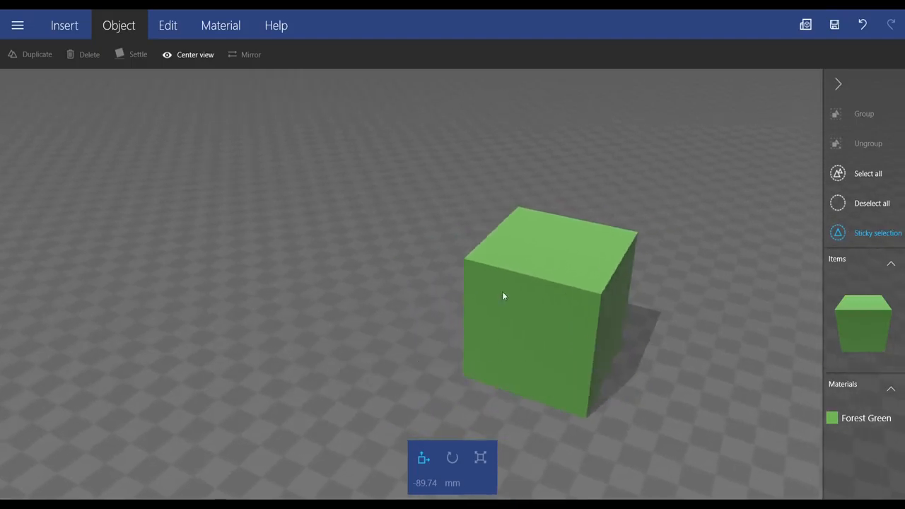
click(189, 56)
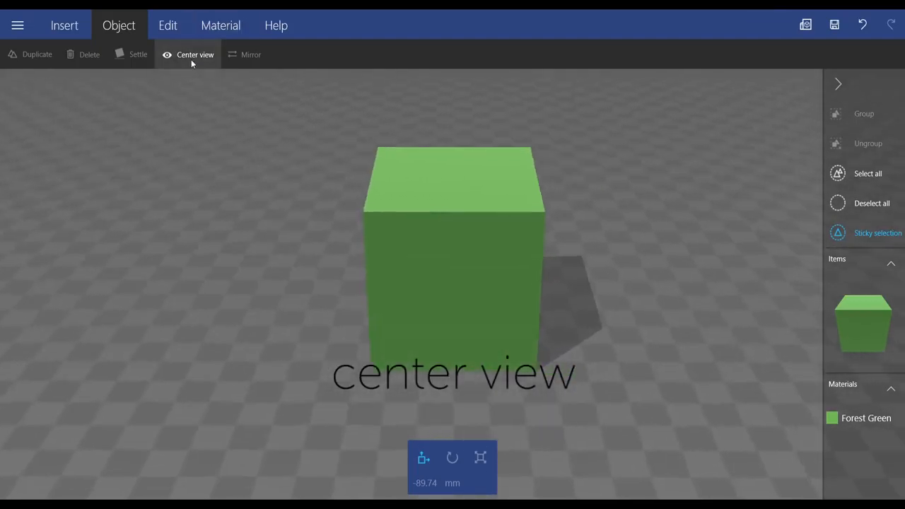
right_drag(424, 265, 505, 248)
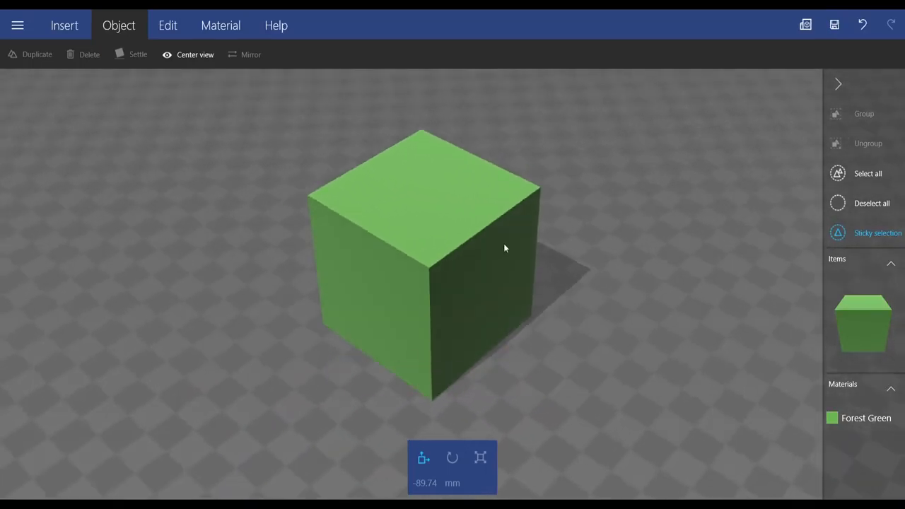
Step: Run the Settle stability check on the remaining cube and apply the settled position
click(505, 249)
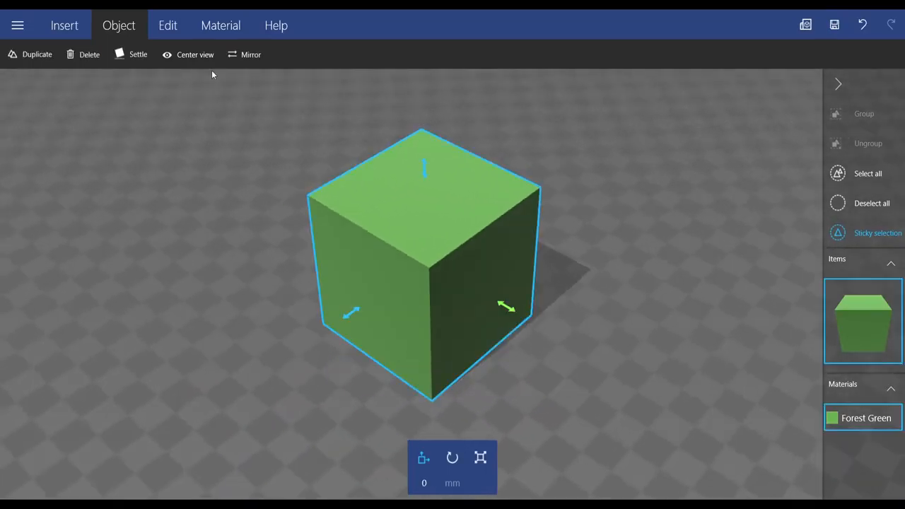
click(137, 56)
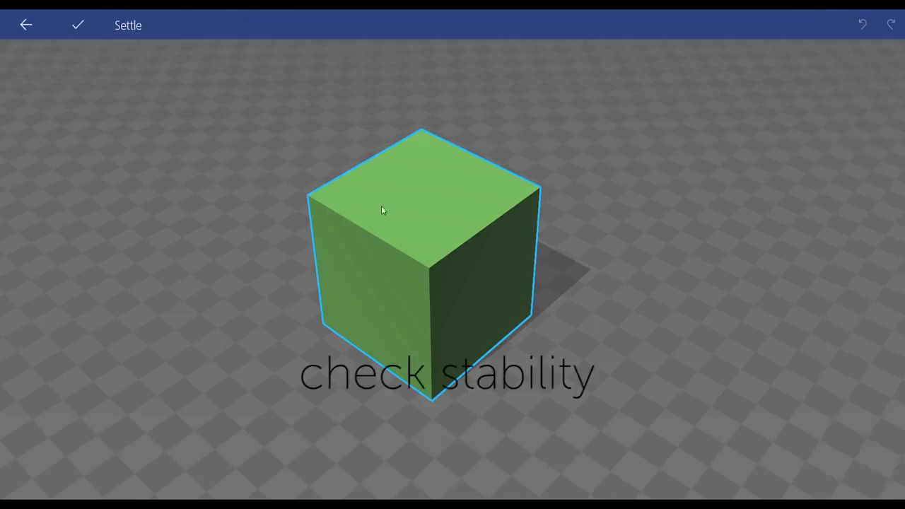
drag(421, 262, 501, 229)
drag(444, 303, 290, 212)
click(87, 31)
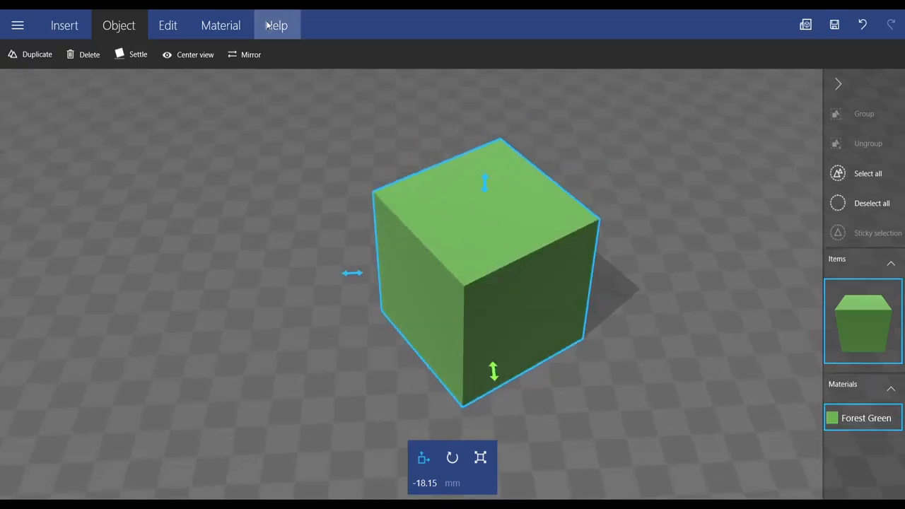
Step: Mirror the cube and mirror it back again
click(251, 57)
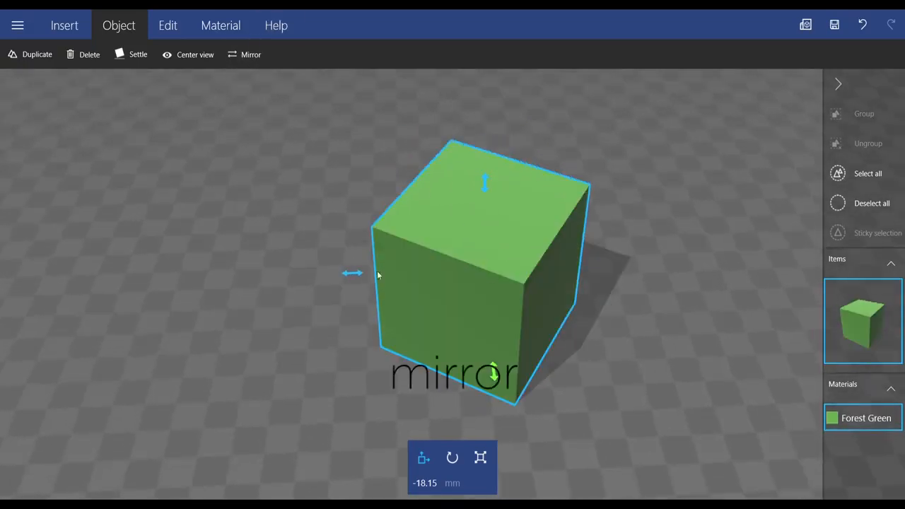
click(257, 56)
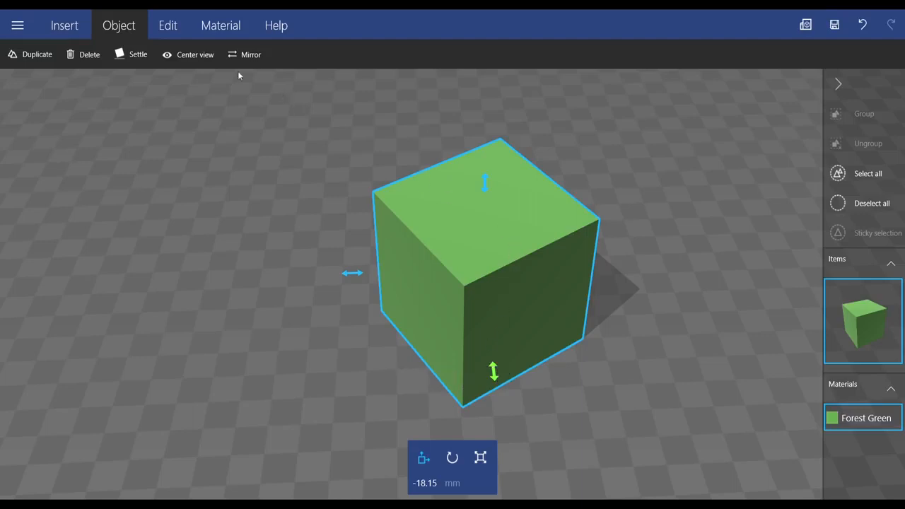
Step: Split the cube horizontally through its middle with the cutting plane offset set to 0 mm, keeping both halves
click(174, 32)
right_drag(436, 247, 586, 333)
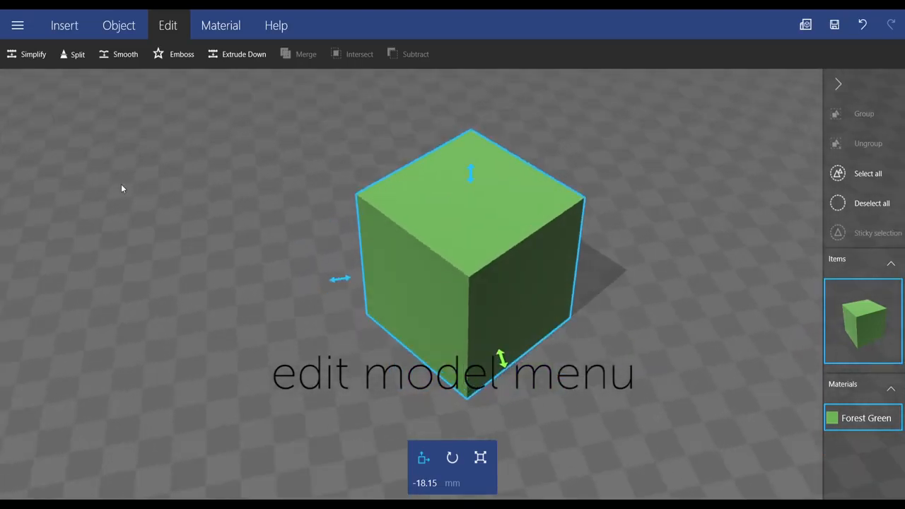
click(66, 55)
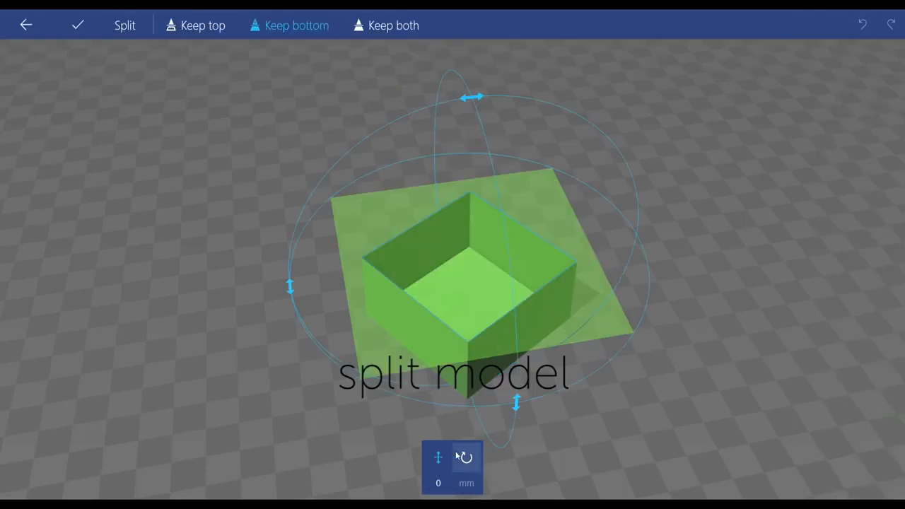
mouse_move(466, 266)
mouse_down()
mouse_move(469, 217)
mouse_move(474, 267)
mouse_up()
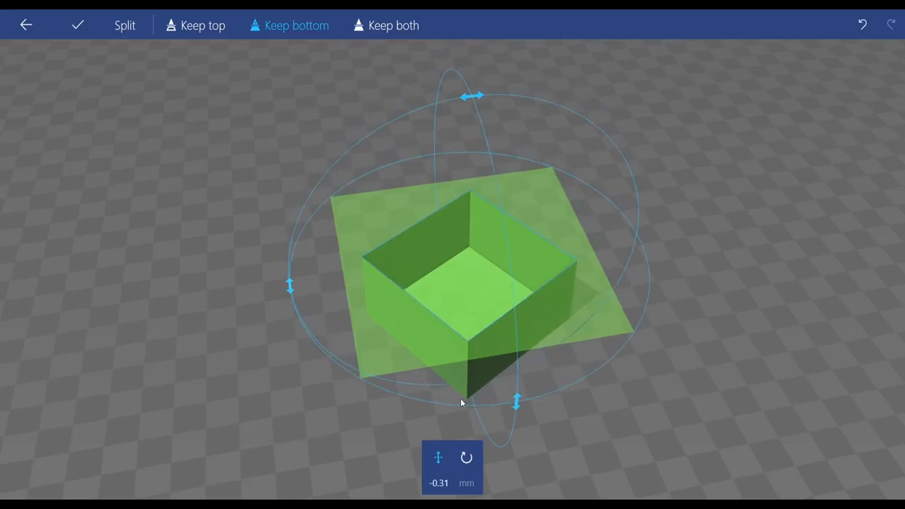
click(440, 485)
key(BackSpace)
text(0)
click(488, 453)
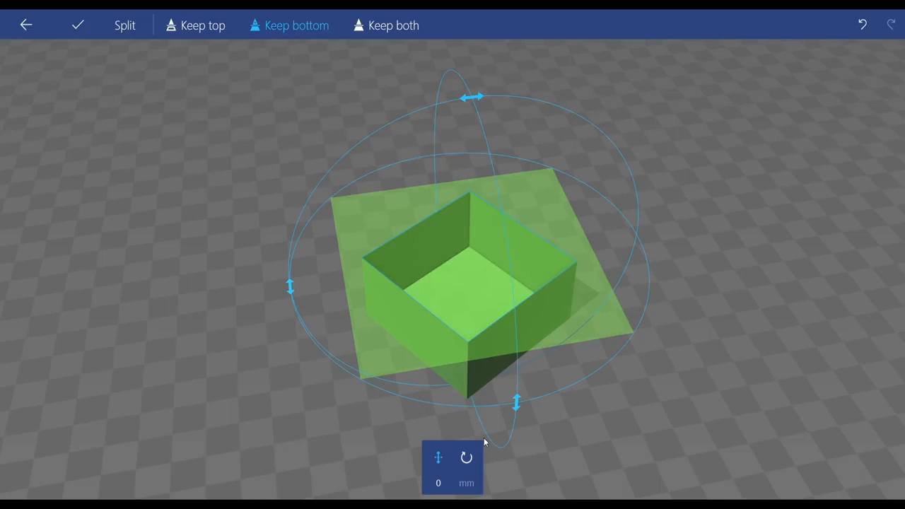
click(387, 25)
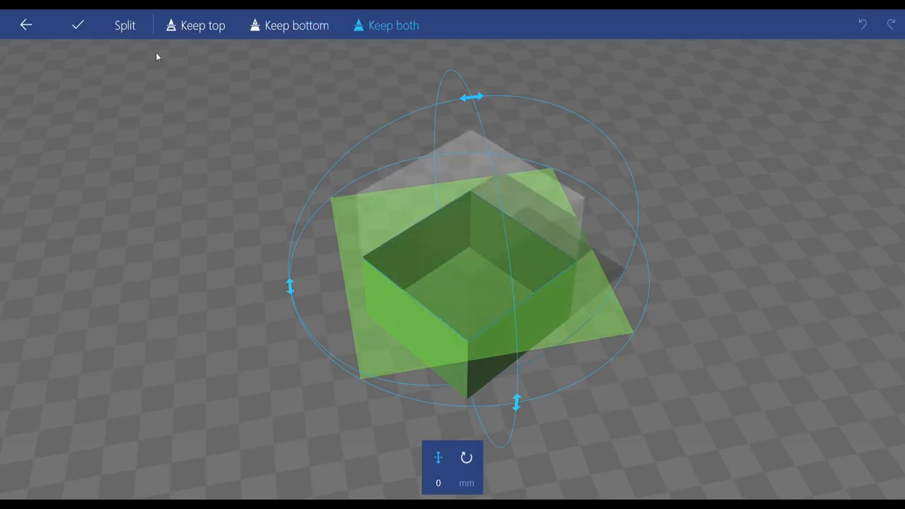
click(77, 25)
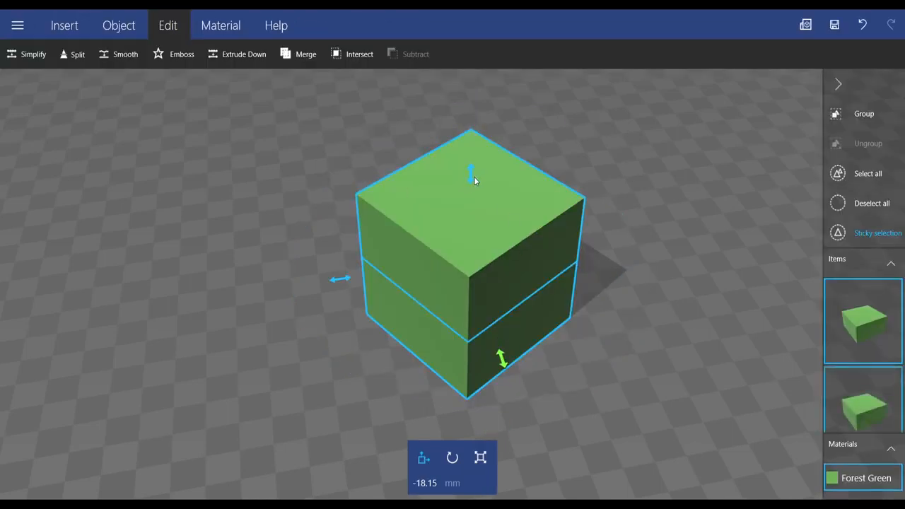
Step: Move the upper half alone to about -45 mm horizontally and lower it to about 32 mm, overlapping the lower half
click(456, 218)
drag(502, 366, 480, 301)
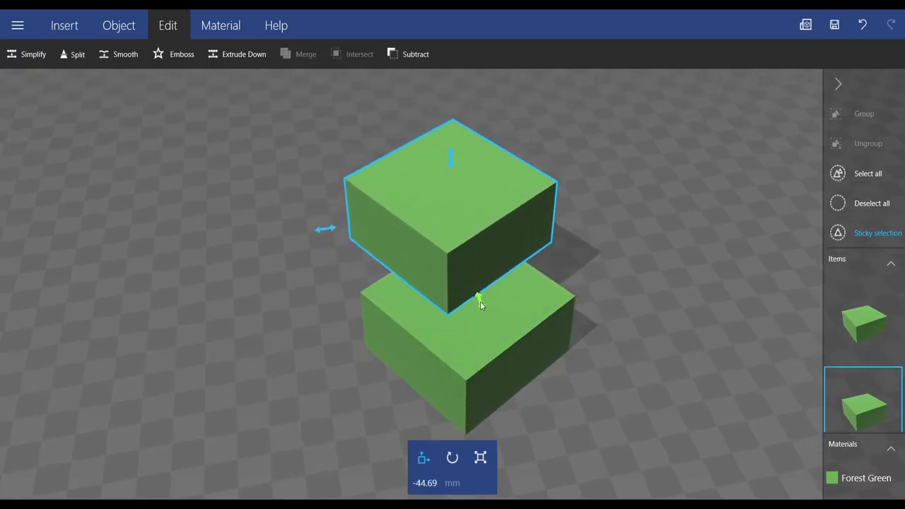
drag(453, 159, 454, 171)
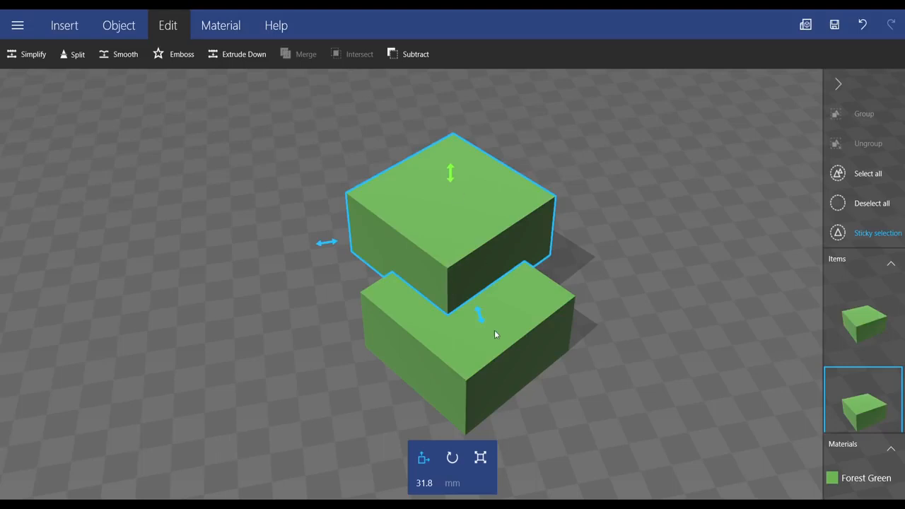
Step: Merge the two overlapping halves into one object, inspect the result and undo the merge
right_drag(459, 317, 305, 314)
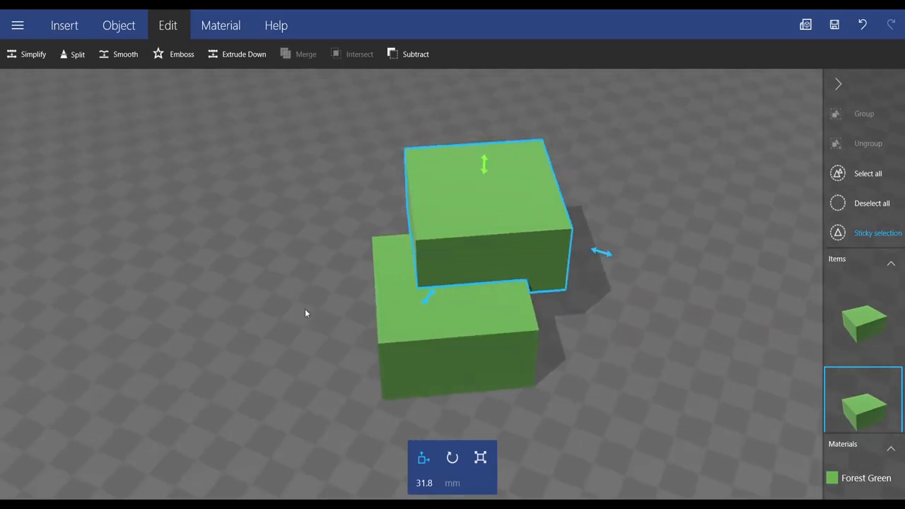
click(490, 372)
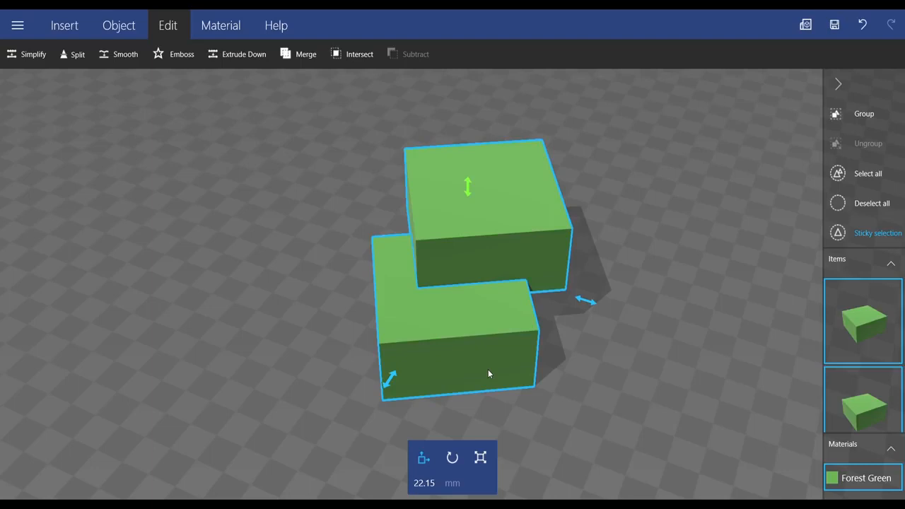
click(306, 54)
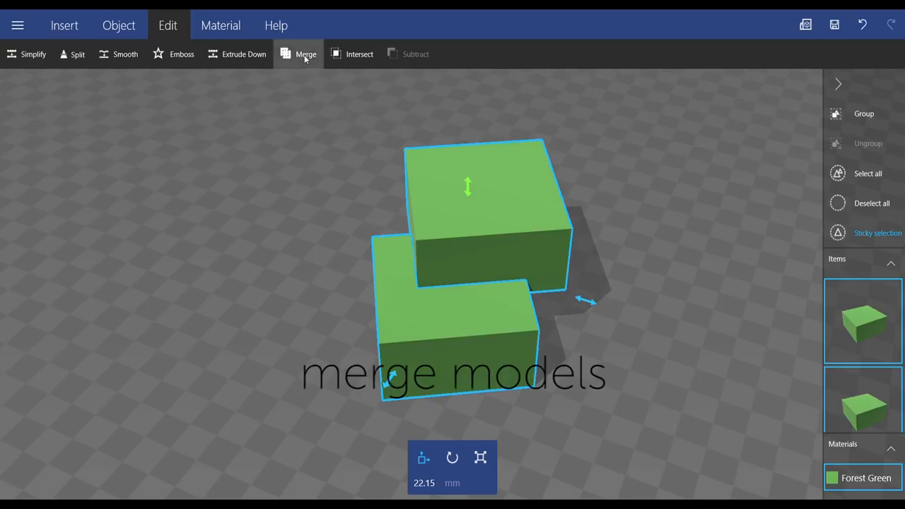
drag(536, 347, 458, 324)
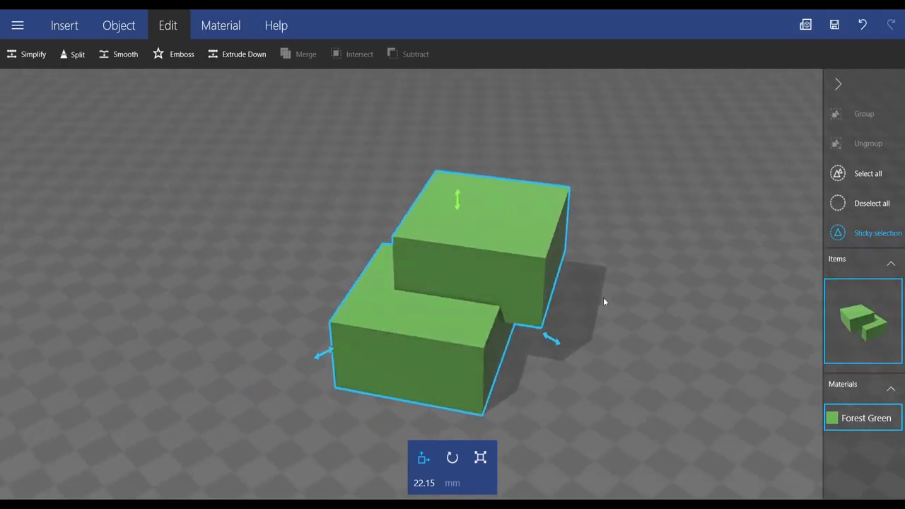
drag(454, 325, 342, 324)
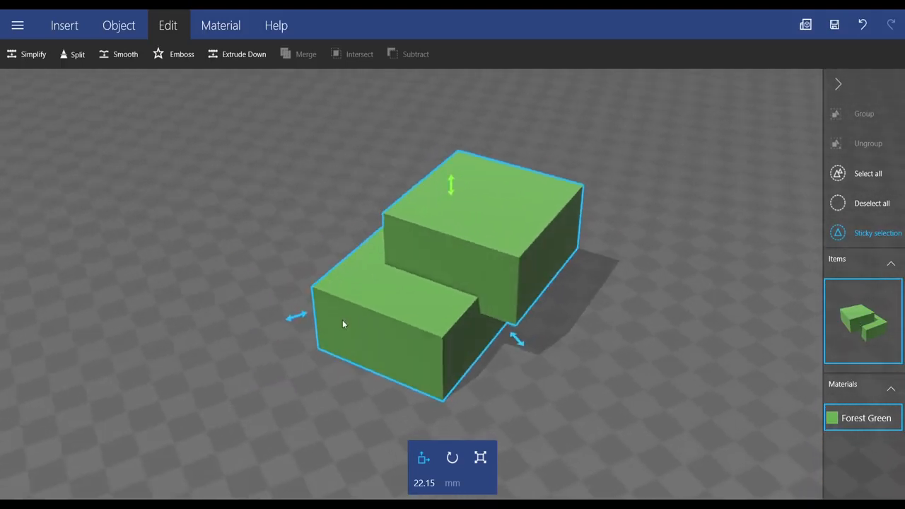
key(ctrl+z)
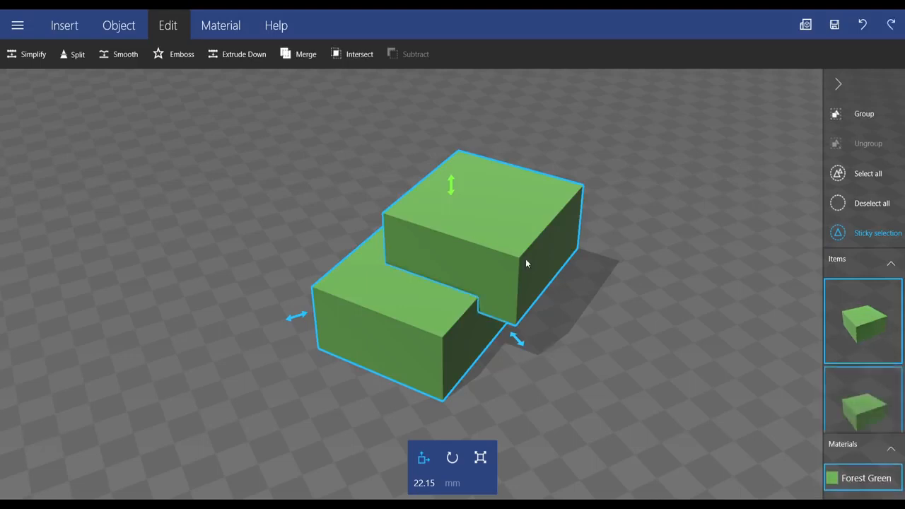
Step: Select only the upper block and shift it horizontally to about 12 mm, still overlapping the lower block
click(518, 273)
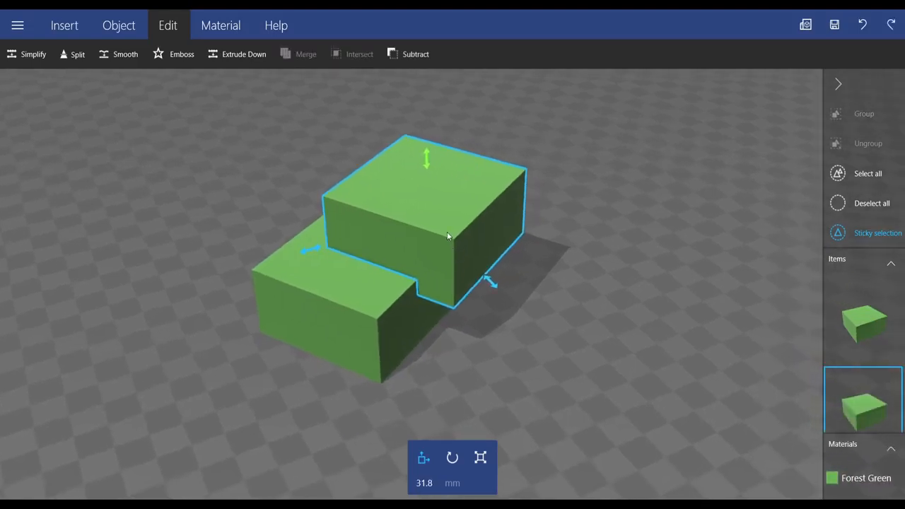
drag(490, 283, 507, 310)
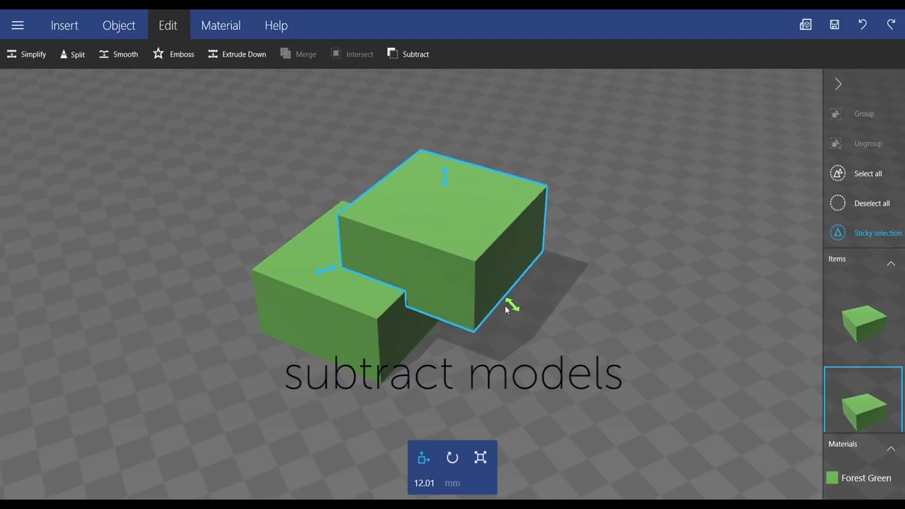
Step: Subtract the upper block from the lower one, inspect the cut and undo the subtraction
click(418, 53)
right_drag(423, 294, 502, 304)
drag(504, 304, 214, 285)
right_drag(469, 317, 498, 317)
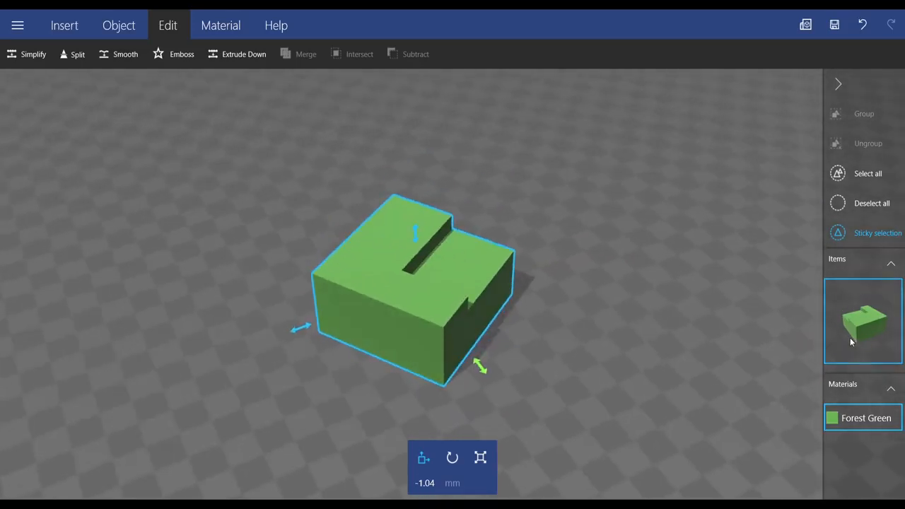
key(ctrl+z)
Step: Rotate the upper block freehand about its vertical axis to about 60 degrees
click(508, 217)
click(506, 192)
click(445, 179)
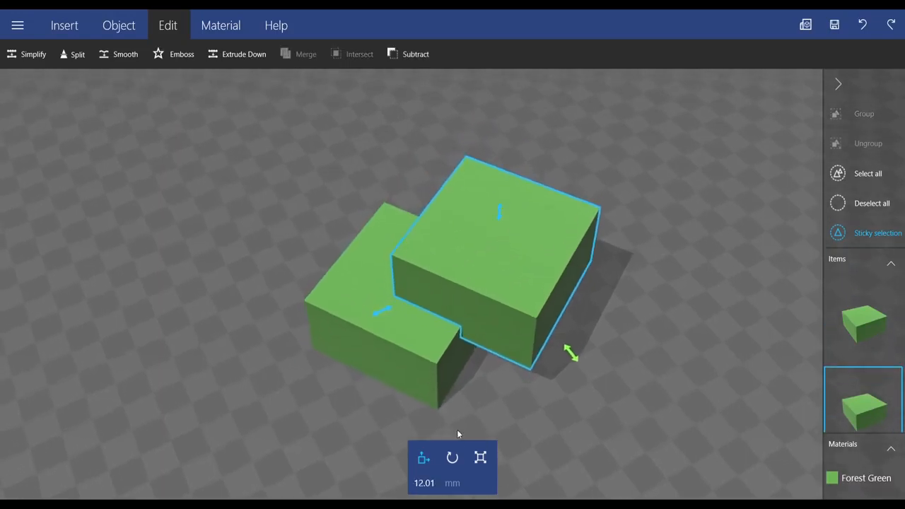
click(453, 458)
drag(612, 329, 625, 281)
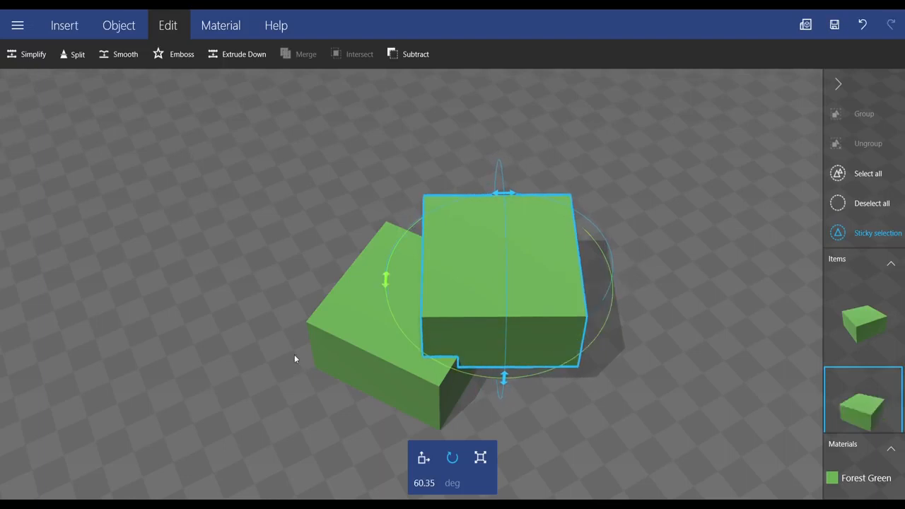
Step: Add the lower block to the selection and intersect the two overlapping blocks, inspecting the remaining shape
click(350, 312)
click(346, 53)
drag(451, 203, 368, 255)
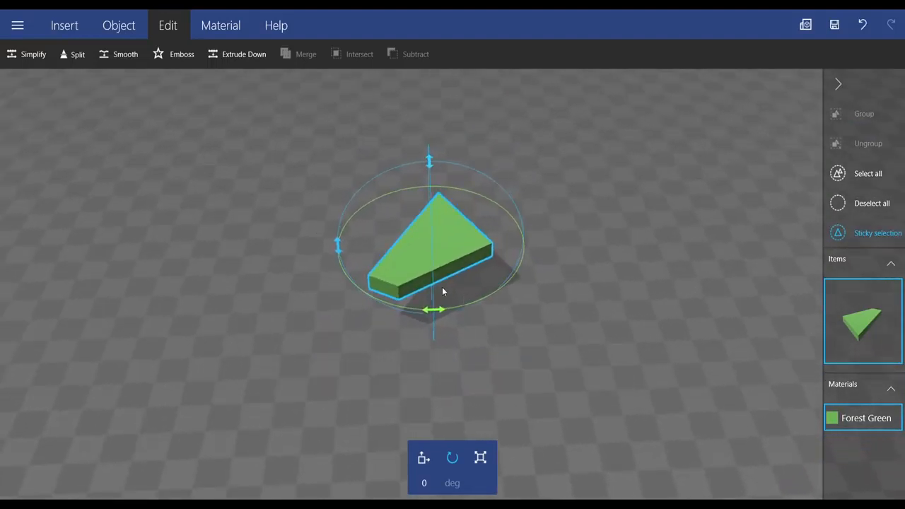
Step: Stretch the intersected piece freehand with the scale tool and move it to about 23 mm
click(480, 458)
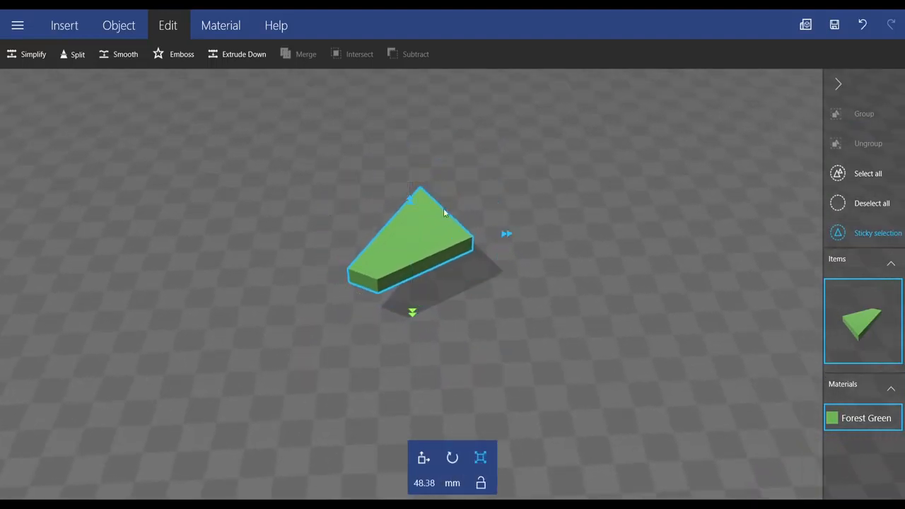
drag(413, 199, 408, 89)
drag(485, 239, 417, 284)
click(424, 470)
drag(464, 185, 471, 235)
drag(501, 302, 406, 274)
click(407, 275)
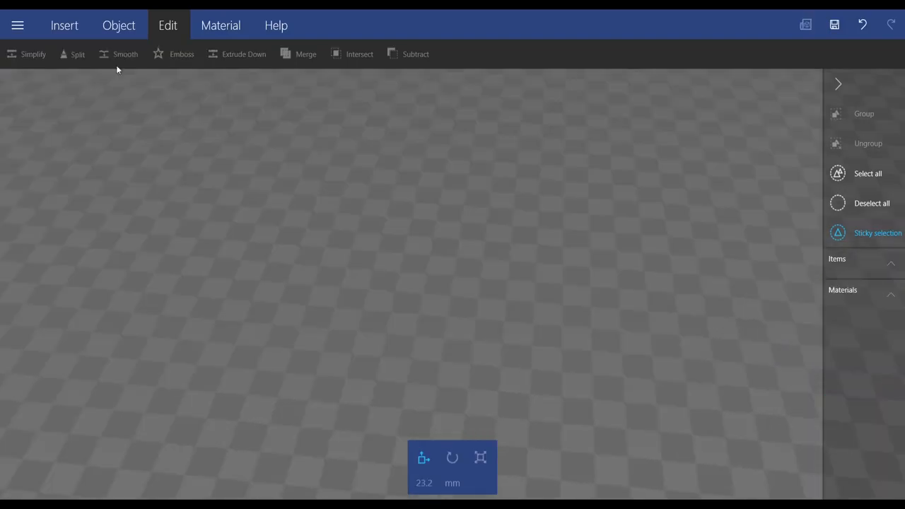
Step: Insert a new cube into the empty scene, apply Smooth to it four times and inspect the rounded shape
click(74, 27)
click(68, 56)
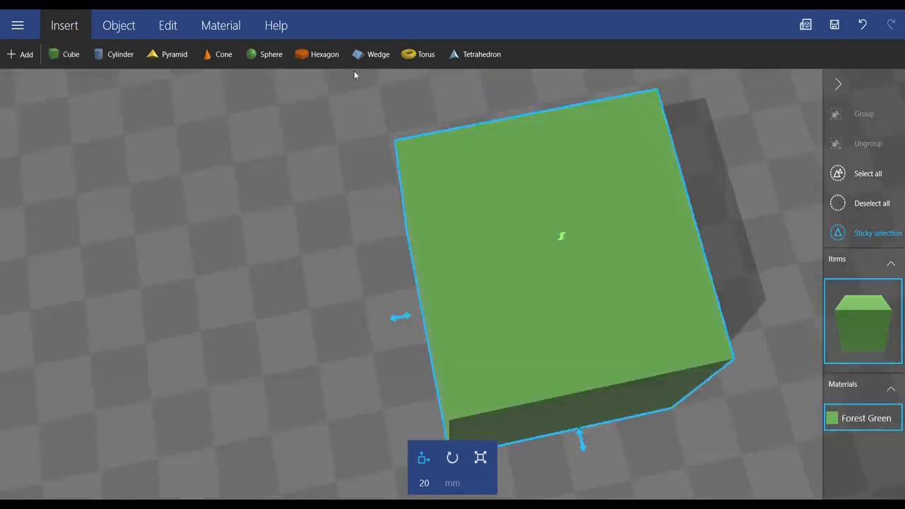
click(177, 34)
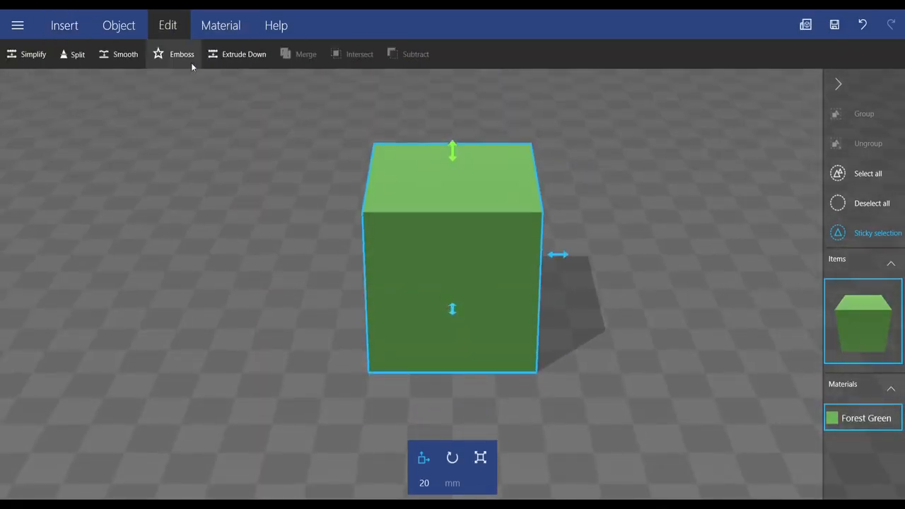
click(134, 53)
click(135, 53)
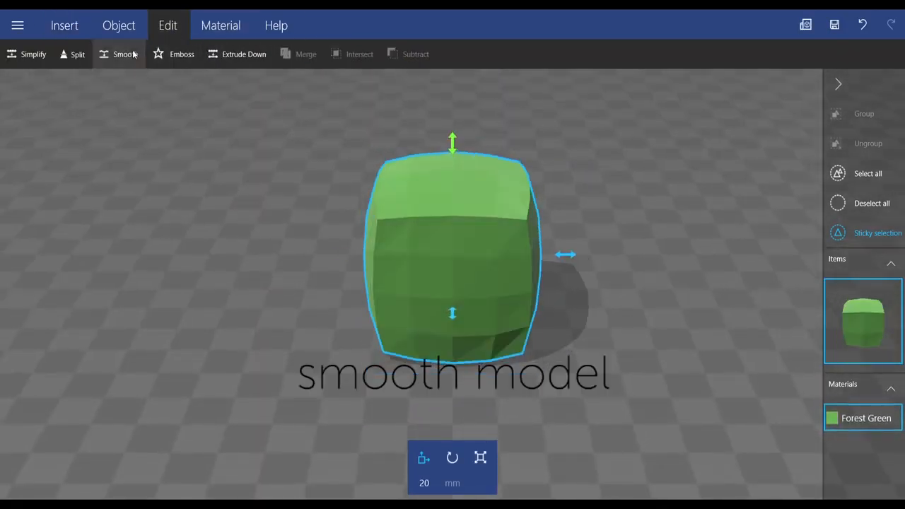
click(135, 53)
click(135, 54)
right_drag(396, 269, 722, 275)
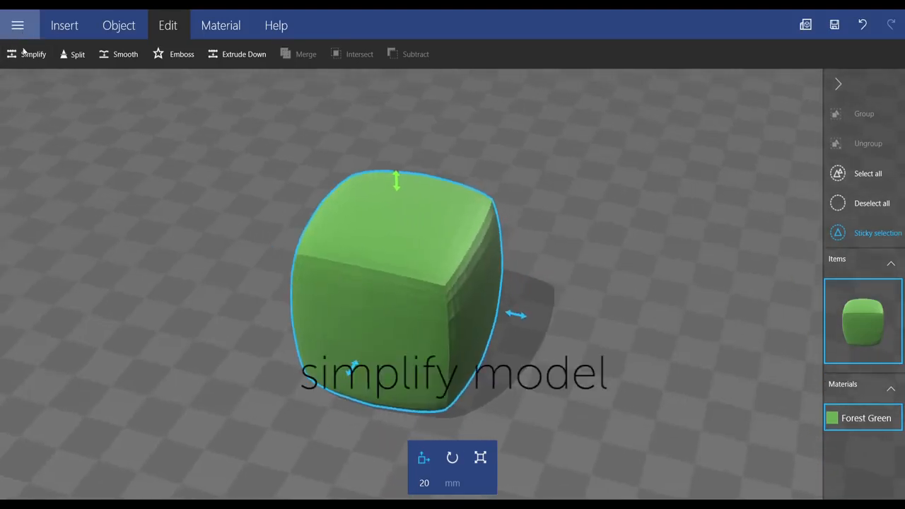
Step: Simplify the rounded cube twice and smooth it once more, inspecting the surface from several angles
click(25, 56)
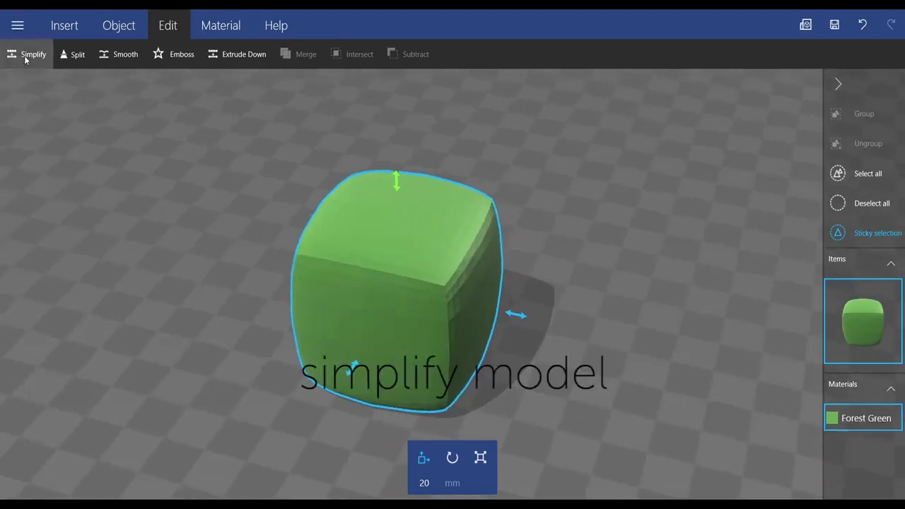
click(24, 56)
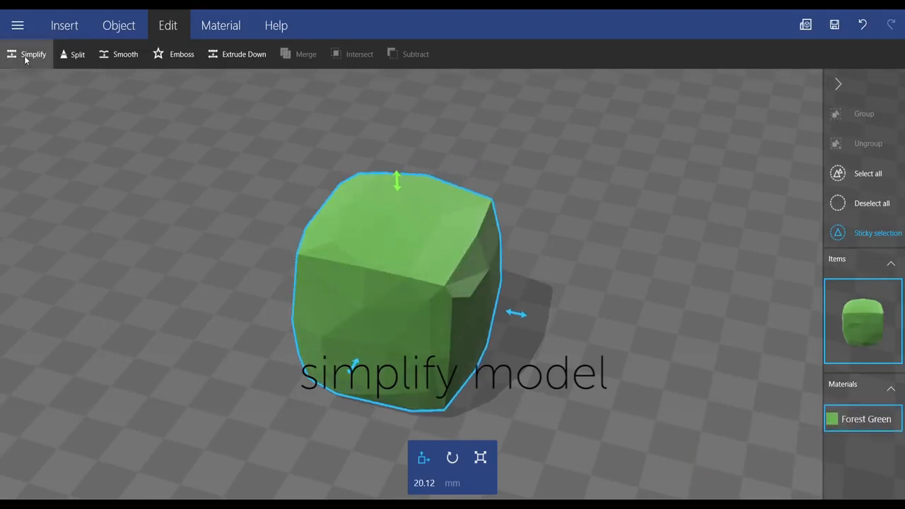
right_drag(365, 279, 485, 261)
drag(486, 262, 325, 282)
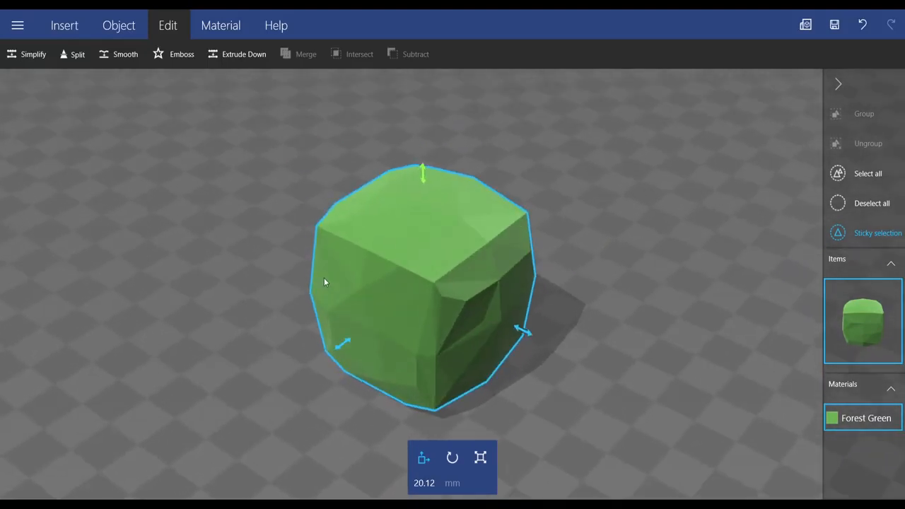
click(133, 57)
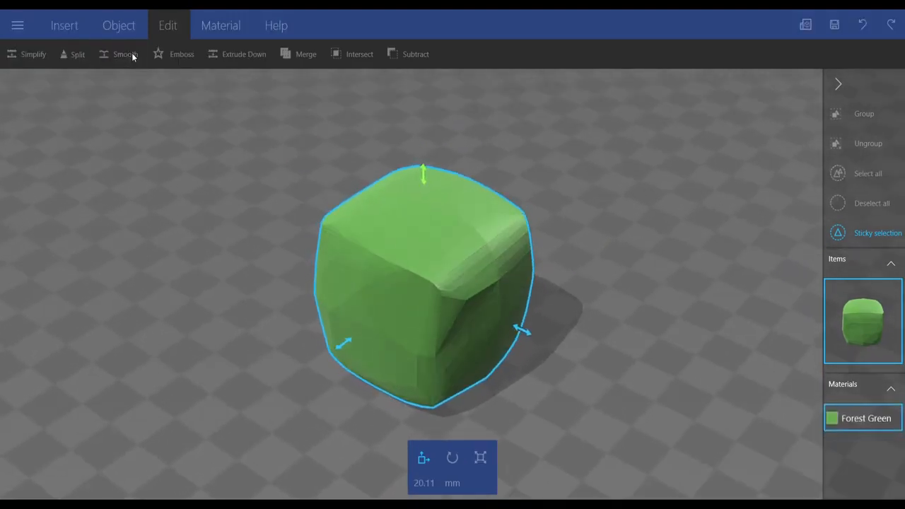
drag(235, 229, 288, 245)
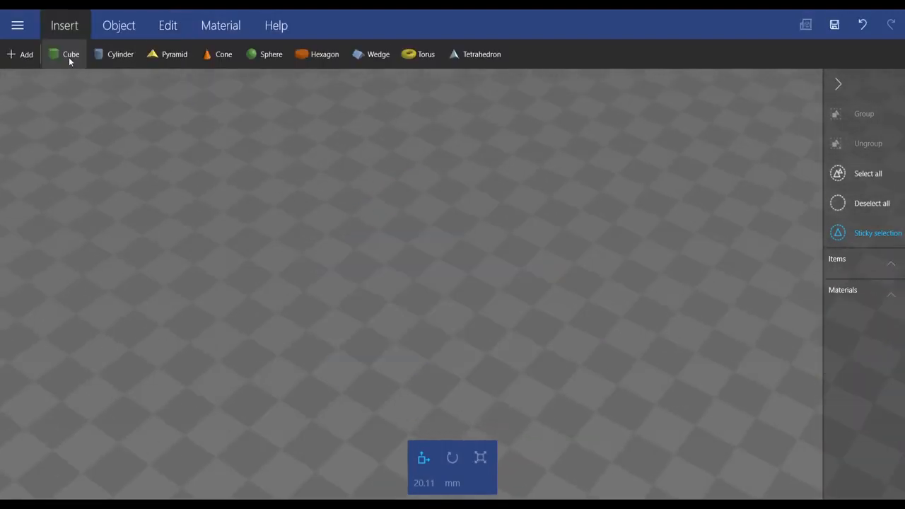
Step: Insert a fresh cube and start a text emboss reading "yes" on its front face
click(69, 57)
click(117, 28)
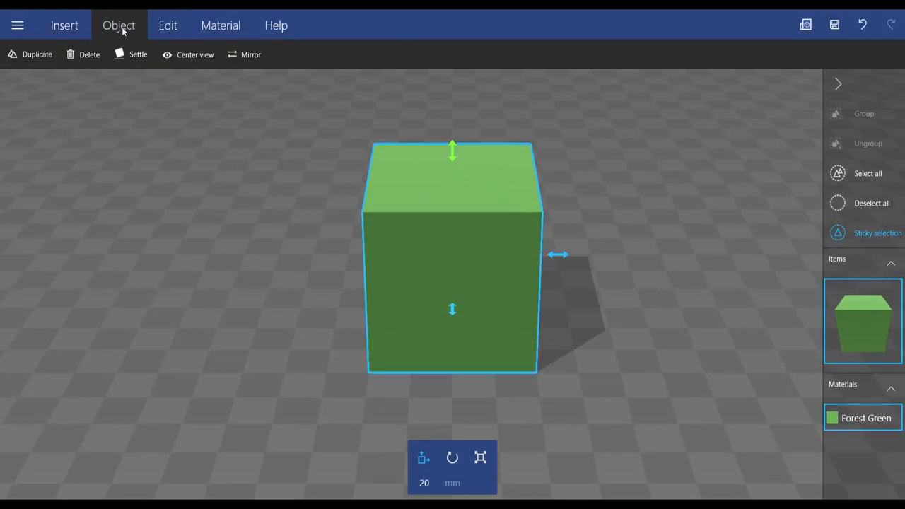
click(152, 29)
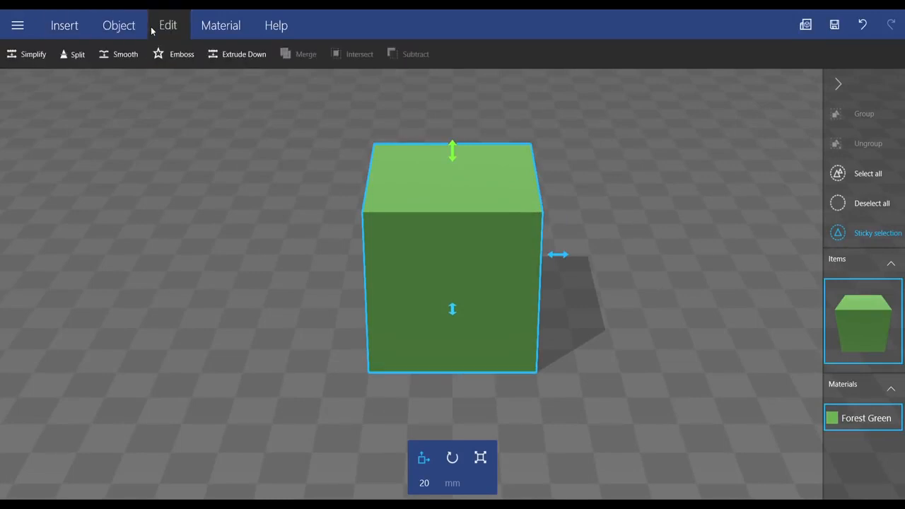
click(182, 57)
click(216, 26)
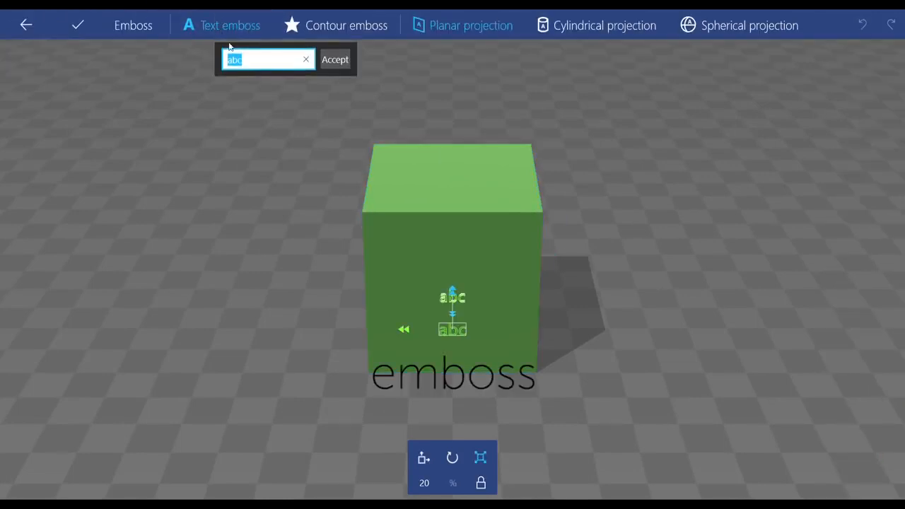
text(yes)
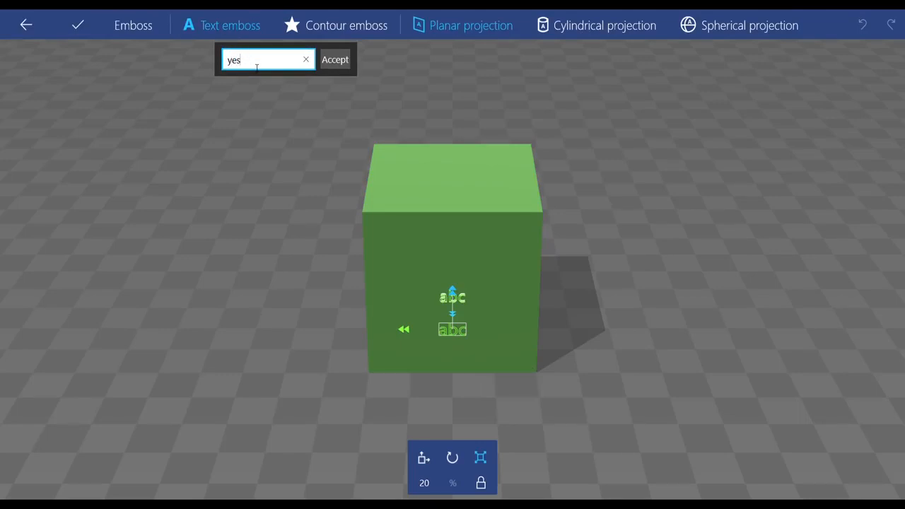
click(336, 60)
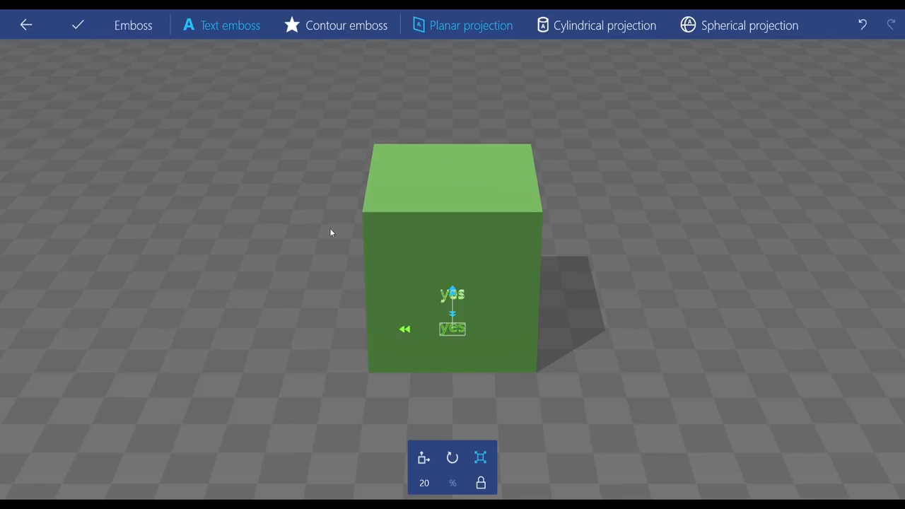
Step: Set the scale of the "yes" emboss text to 50 %
drag(408, 330, 384, 319)
click(428, 483)
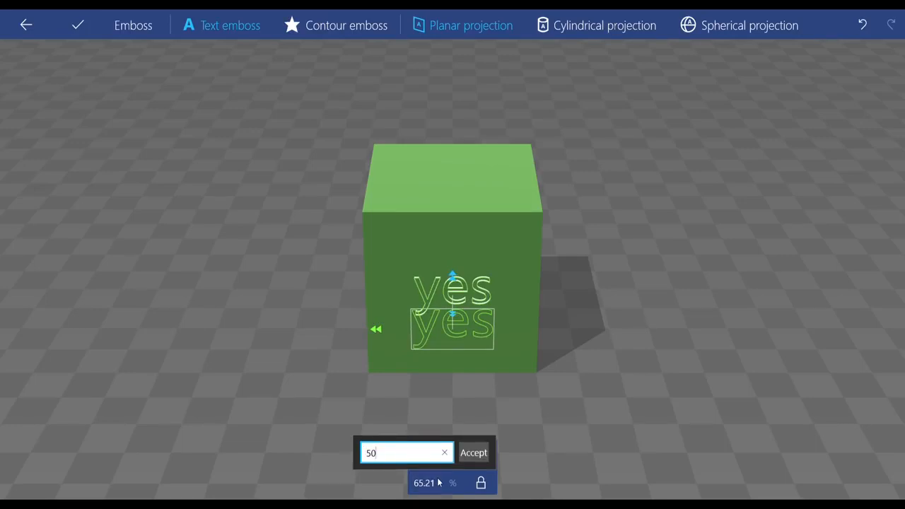
key(Return)
Step: Rotate the emboss text slightly clockwise freehand and shift it a little lower on the cube's front face
click(453, 459)
drag(390, 339, 393, 311)
click(424, 468)
mouse_move(456, 304)
mouse_down()
mouse_move(452, 182)
mouse_move(539, 210)
mouse_move(375, 352)
mouse_move(516, 350)
mouse_move(482, 250)
mouse_move(423, 290)
mouse_move(465, 312)
mouse_up()
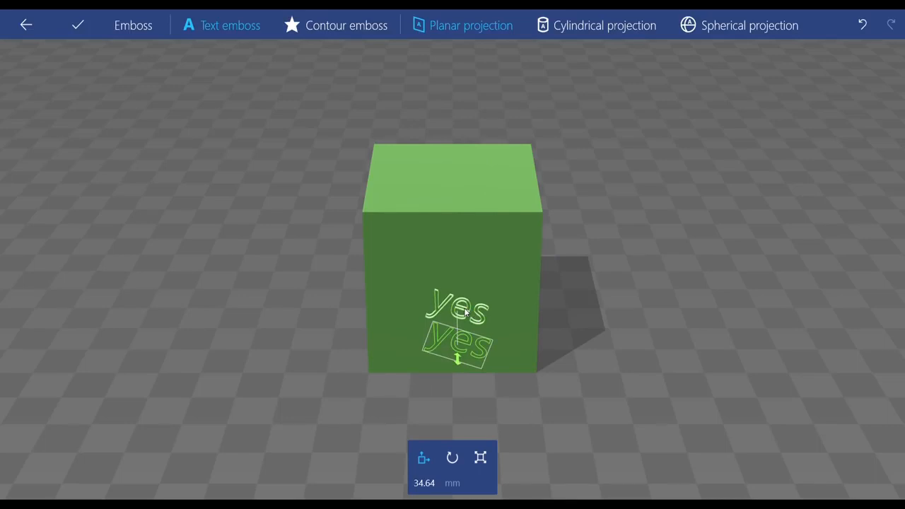
drag(464, 312, 464, 315)
Step: Resize the tilted "yes" text freehand with the scale tool and check the preview on the cube
click(481, 458)
right_drag(534, 320, 362, 329)
mouse_move(364, 332)
mouse_down()
mouse_move(335, 354)
mouse_move(409, 317)
mouse_move(363, 343)
mouse_up()
right_drag(533, 371, 673, 335)
Step: Switch from text to the plus-shaped contour emboss and resize it freehand to about 64 %
click(341, 27)
drag(441, 290, 465, 253)
mouse_move(424, 319)
mouse_down()
mouse_move(444, 306)
mouse_move(412, 296)
mouse_move(420, 304)
mouse_up()
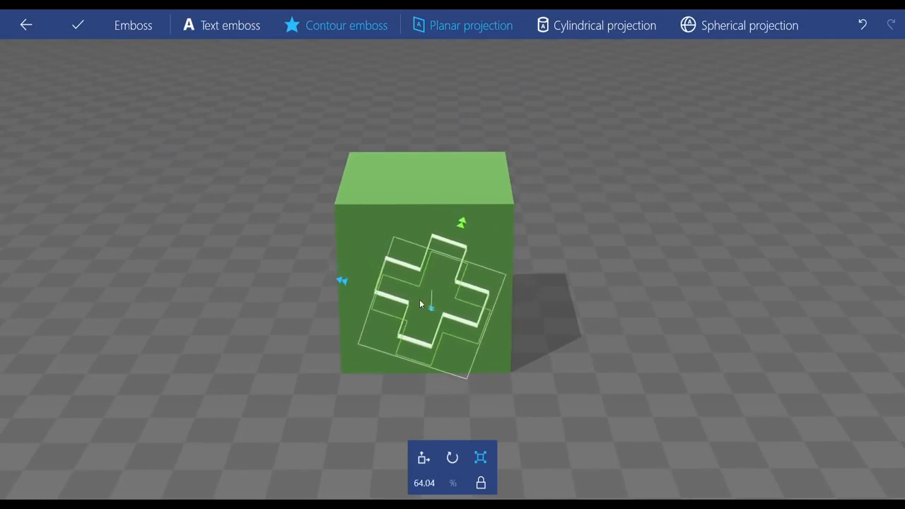
Step: Try the cylindrical and spherical projections for the contour, returning to planar projection
click(566, 27)
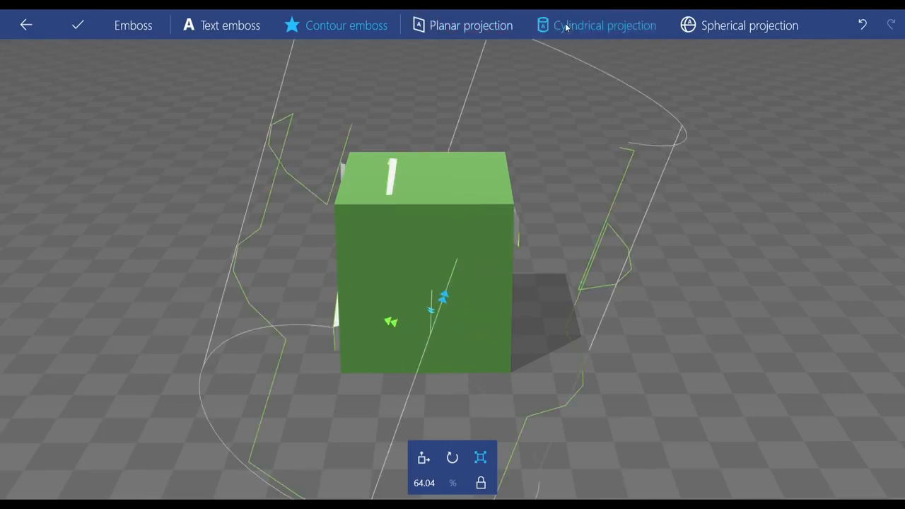
click(504, 27)
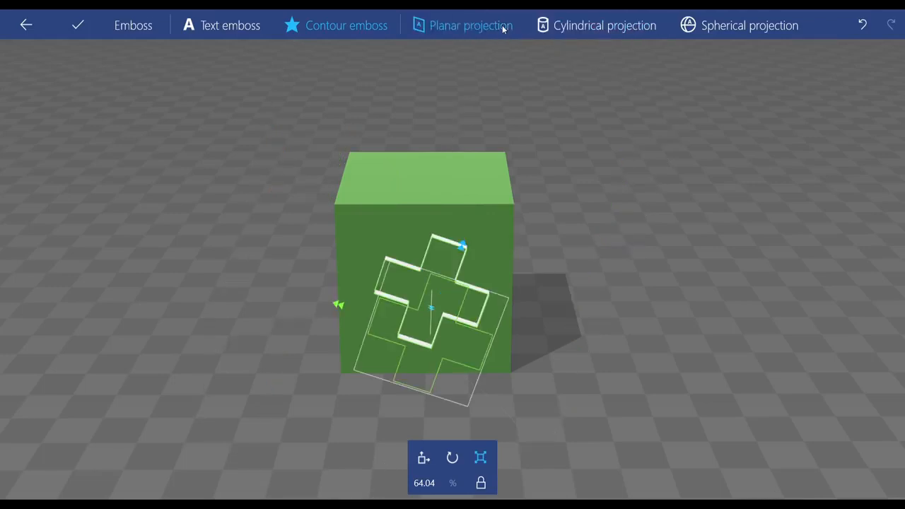
click(699, 26)
click(456, 26)
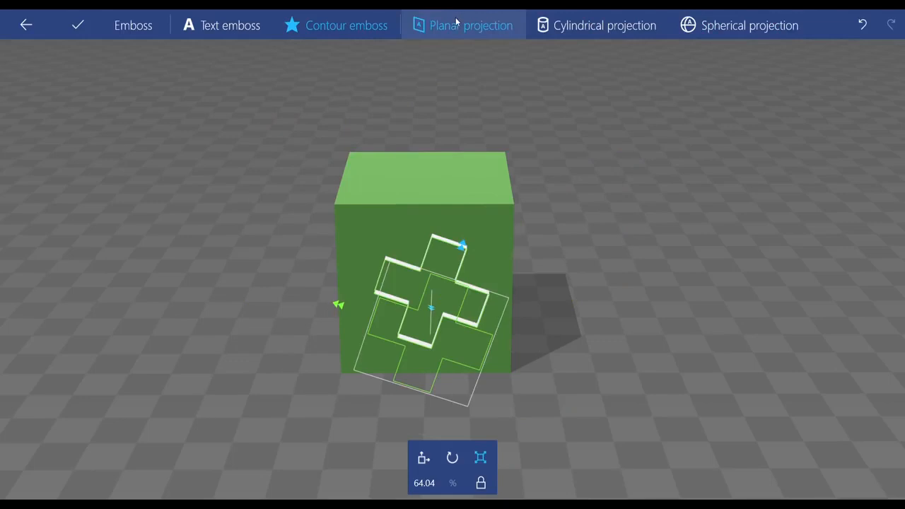
Step: Apply the planar contour emboss to the cube's front face and inspect the raised shape
drag(372, 241, 425, 269)
click(76, 24)
drag(540, 324, 439, 318)
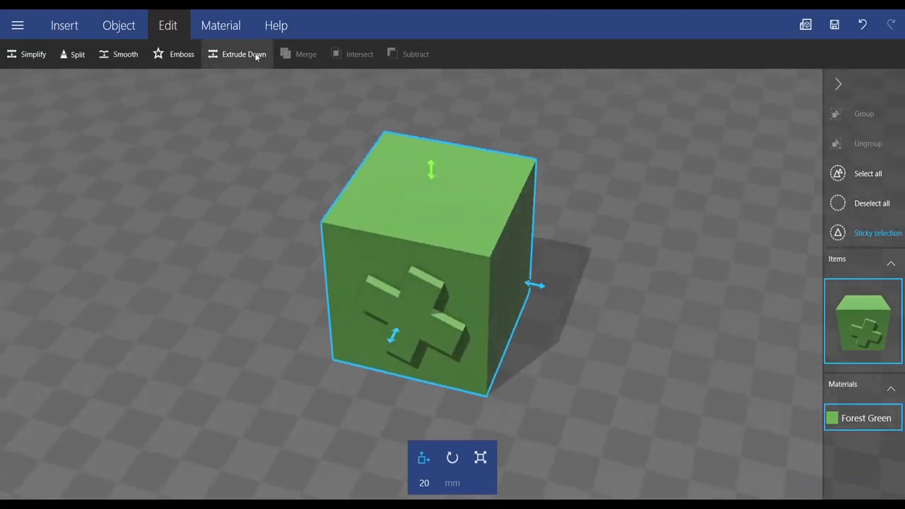
Step: Delete the Forest Green material from the cube's material list
click(227, 25)
click(44, 54)
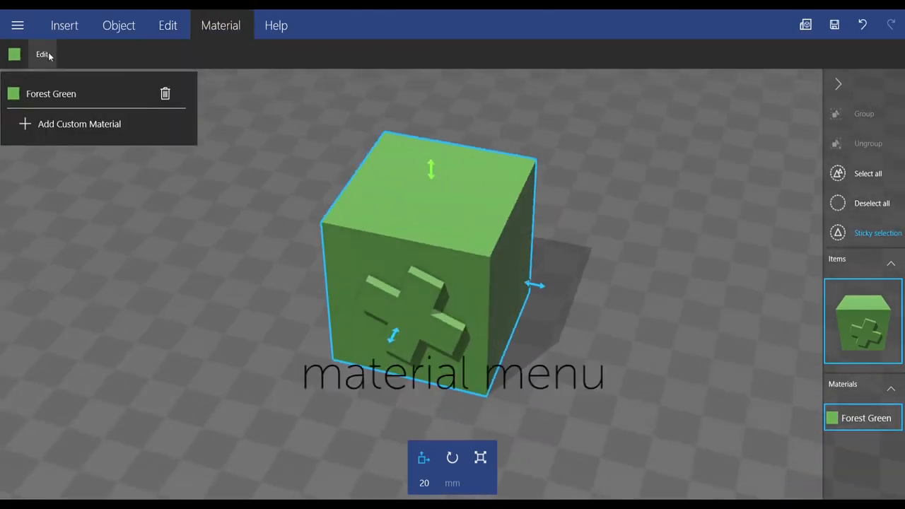
click(166, 93)
Step: Create a Turquoise custom material, give it to the embossed cube and inspect the recoloured model from several angles
click(12, 56)
click(59, 92)
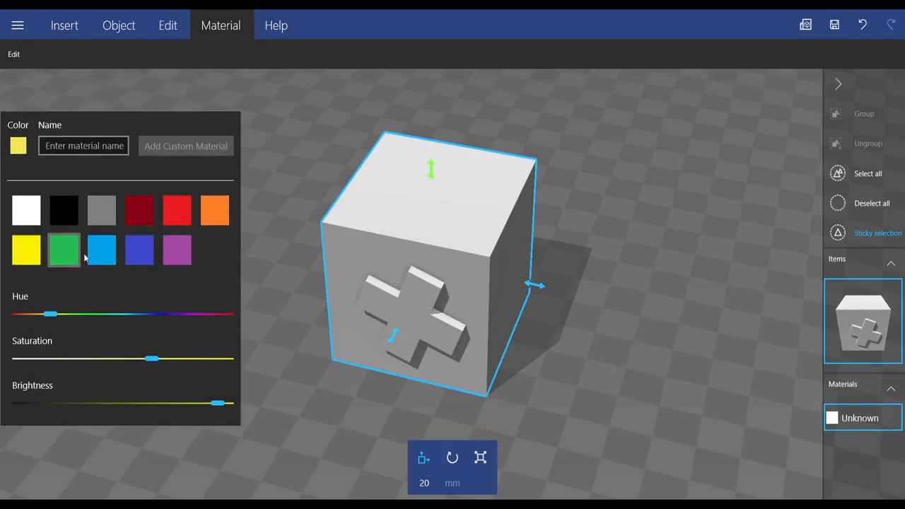
click(106, 256)
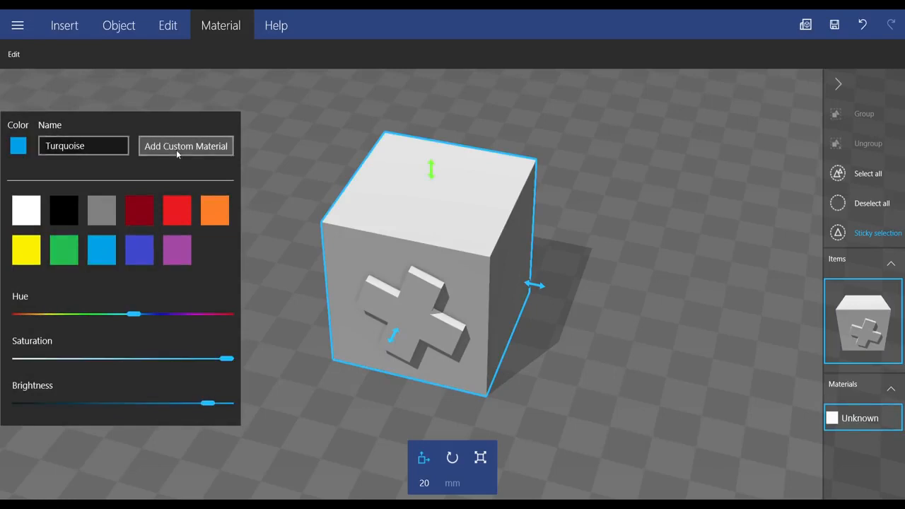
click(177, 150)
click(343, 247)
click(14, 55)
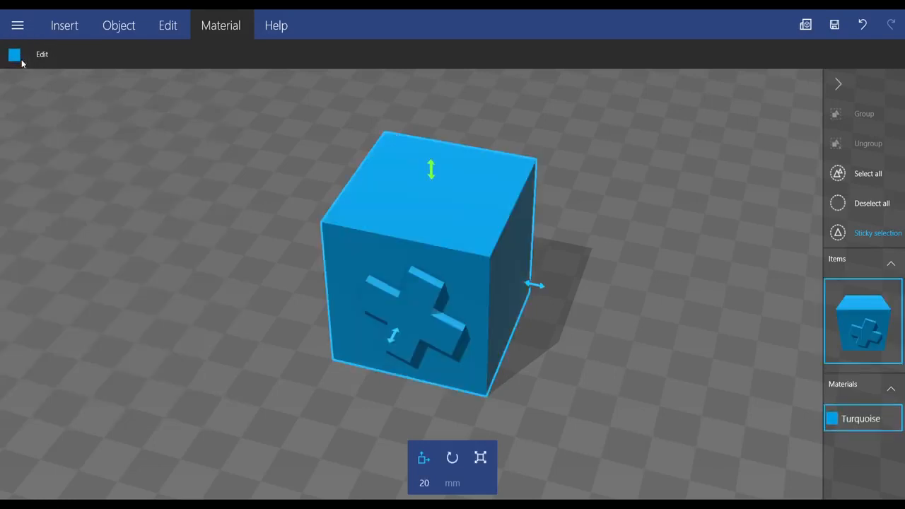
drag(574, 342, 494, 319)
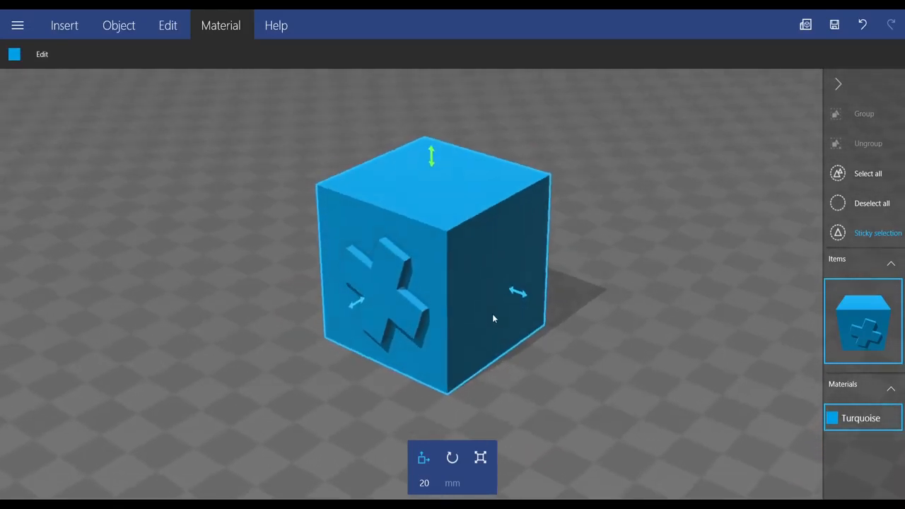
drag(557, 337, 555, 368)
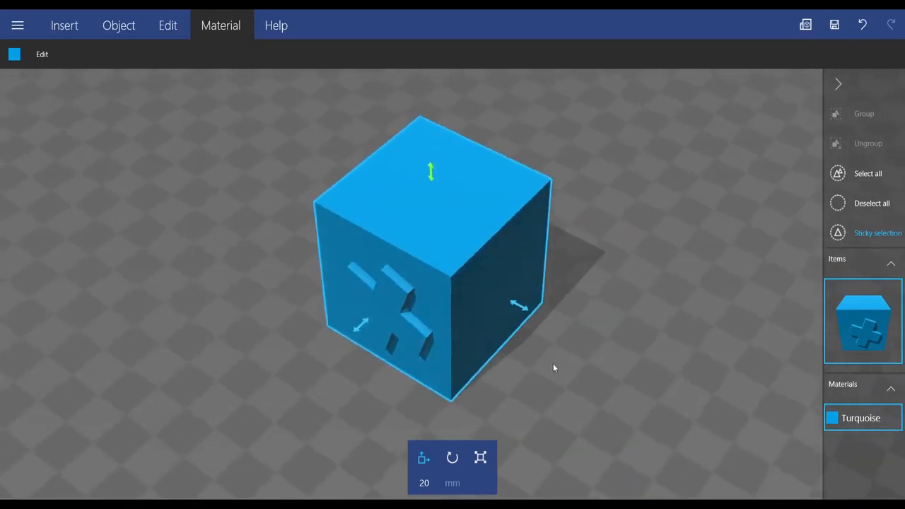
Step: Delete the turquoise cube and load the trombone player silhouette image from file
key(Delete)
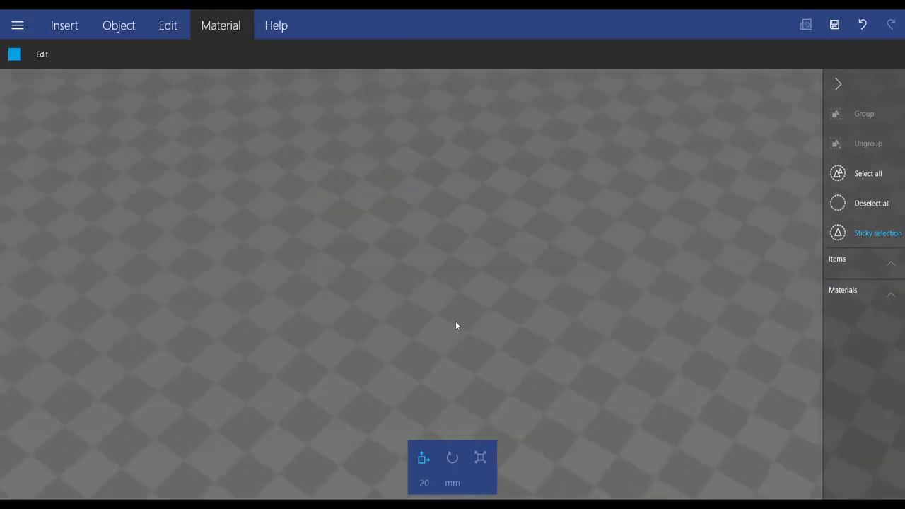
click(72, 27)
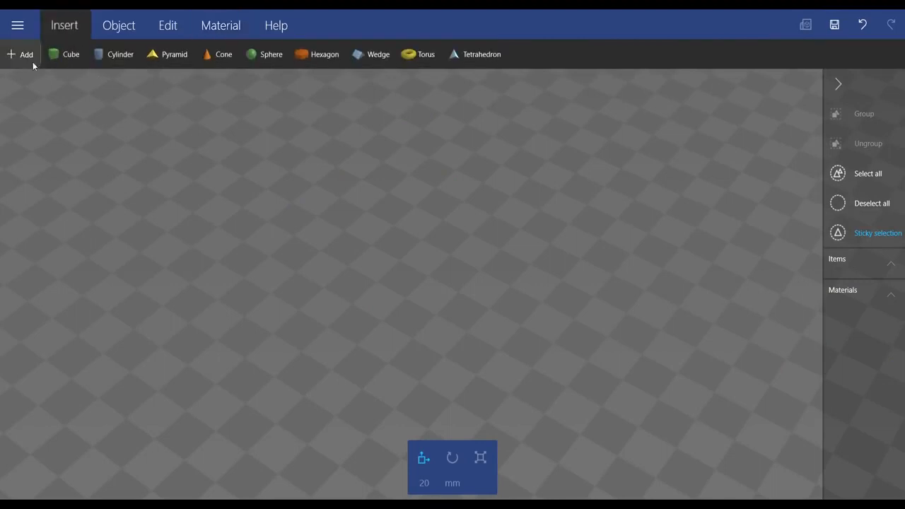
click(16, 57)
click(111, 91)
click(137, 106)
click(353, 277)
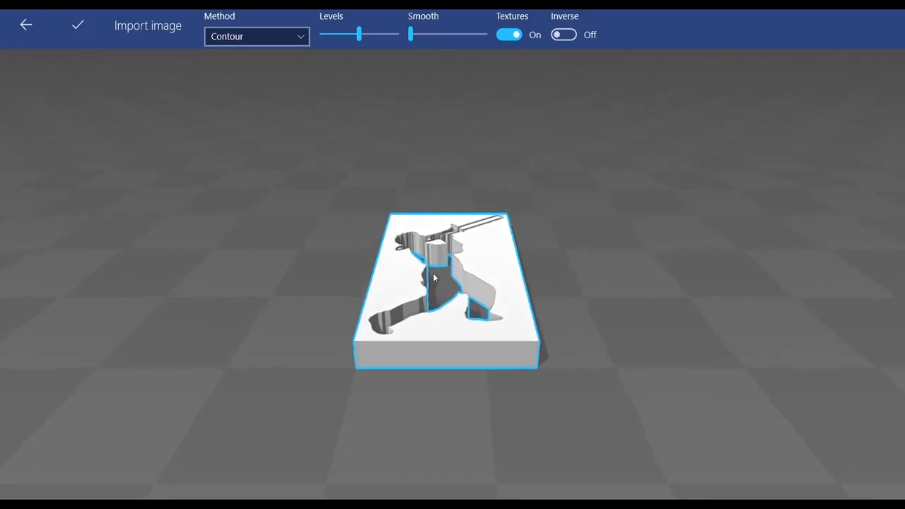
Step: Slightly lower the Levels of the Contour image conversion and import the silhouette as a 3D object
drag(435, 278, 372, 380)
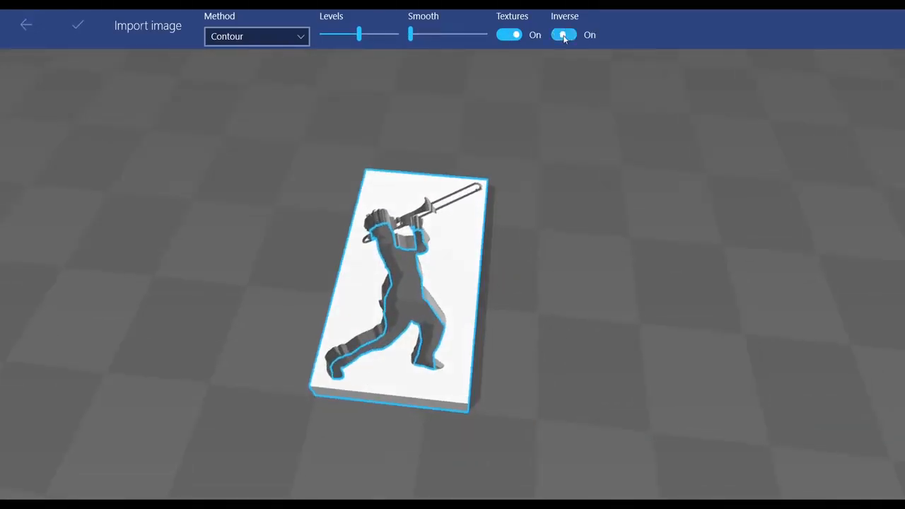
drag(426, 252, 354, 273)
mouse_move(359, 34)
mouse_down()
mouse_move(314, 37)
mouse_move(404, 58)
mouse_move(348, 48)
mouse_up()
click(78, 25)
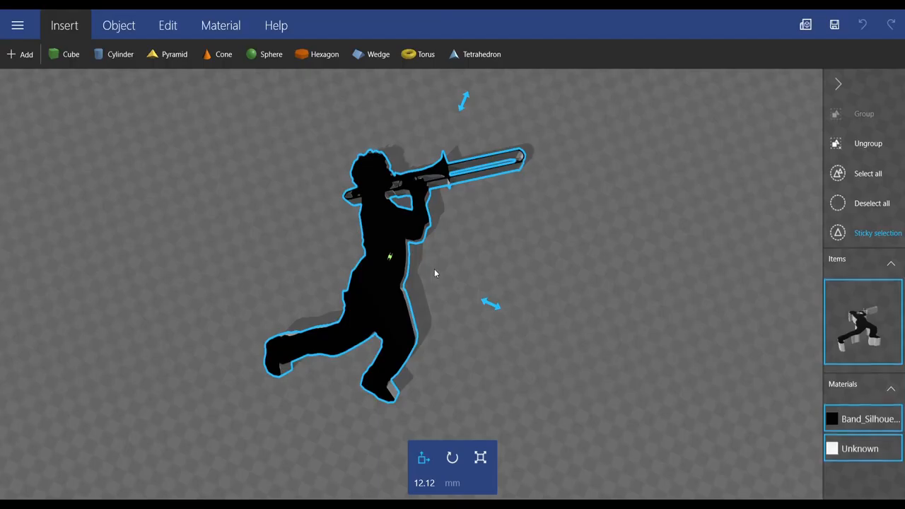
Step: Delete the imported trombone player silhouette from the scene
drag(523, 207, 457, 288)
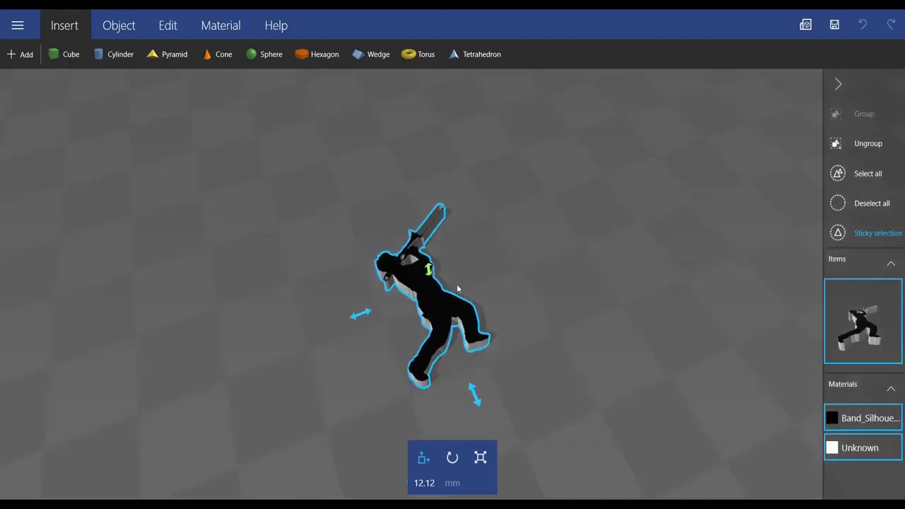
drag(325, 223, 333, 297)
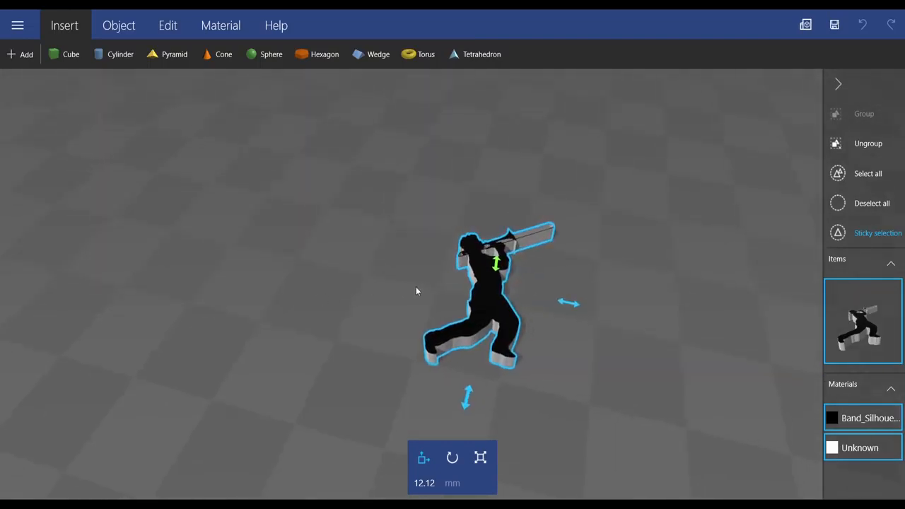
key(Delete)
Step: Load the piguin.ply model from the Desktop and import it with millimetres as the file's units
click(20, 54)
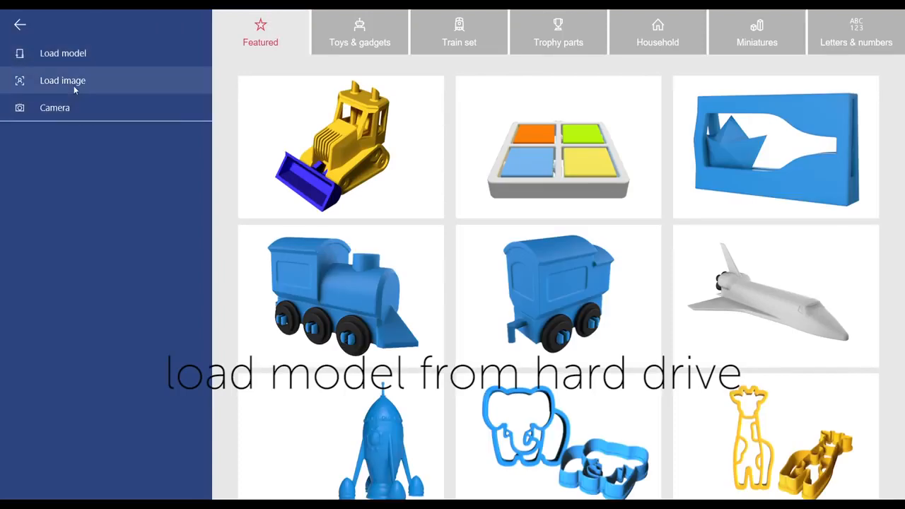
click(77, 55)
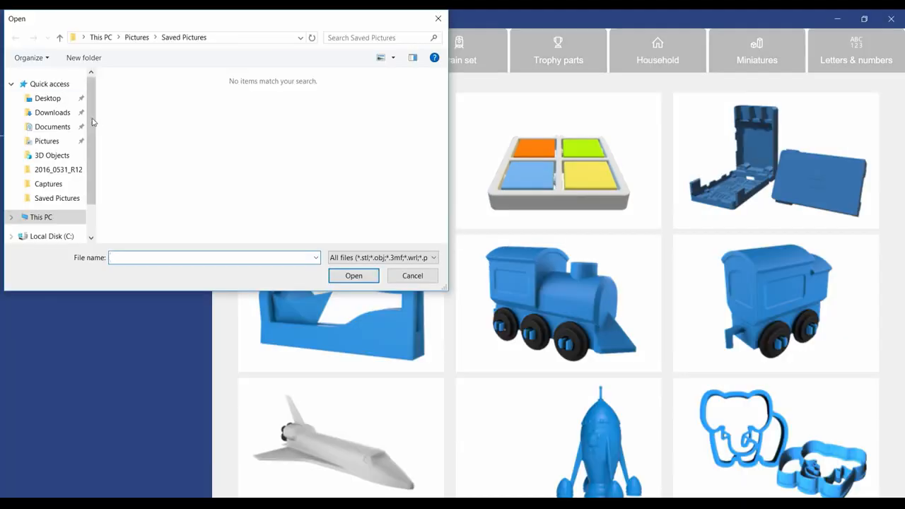
click(53, 98)
double_click(402, 181)
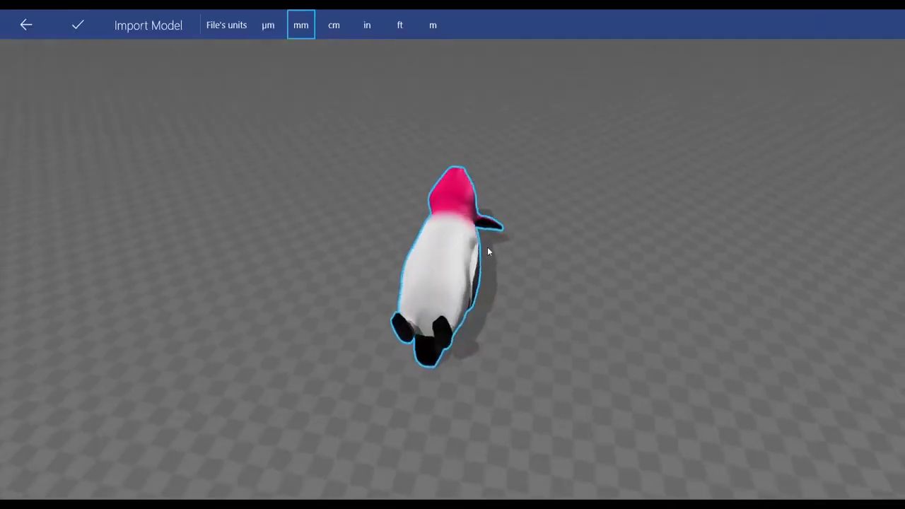
click(78, 30)
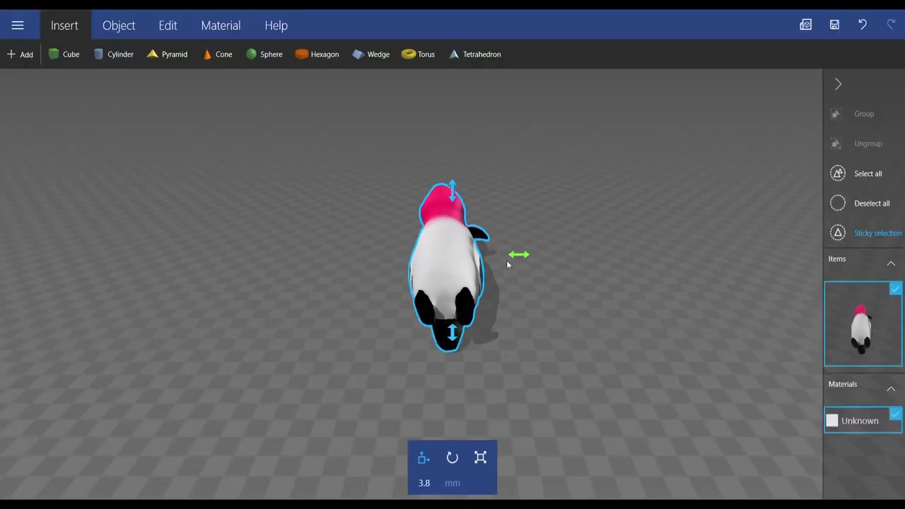
Step: Rotate the imported piguin model 90 degrees so it stands upright on its feet
drag(585, 332, 471, 315)
click(452, 459)
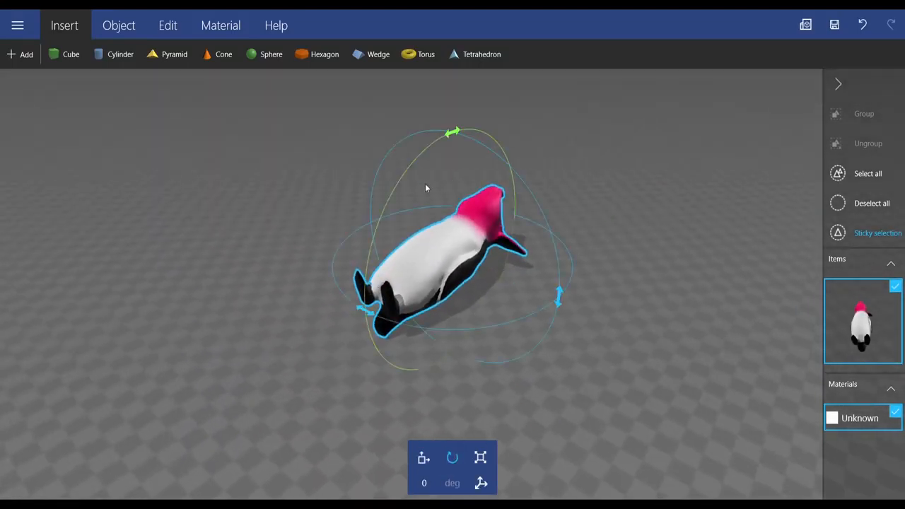
click(428, 483)
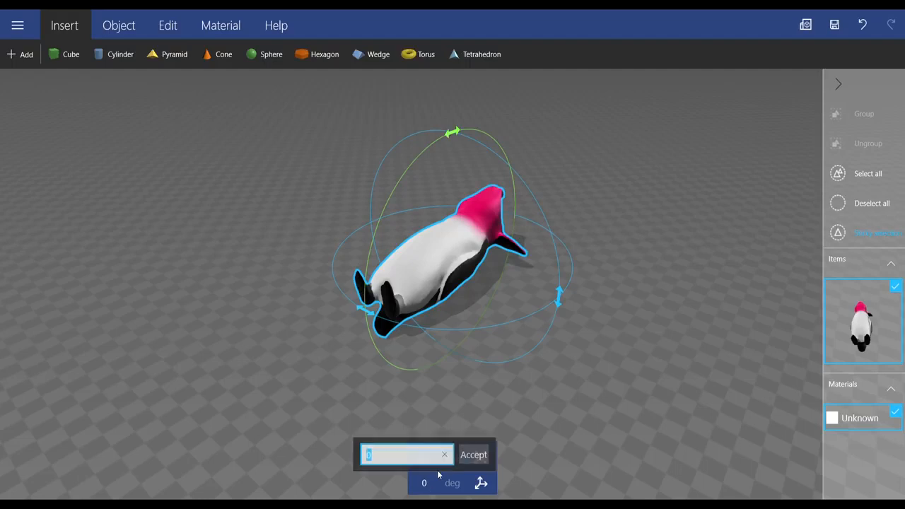
key(Return)
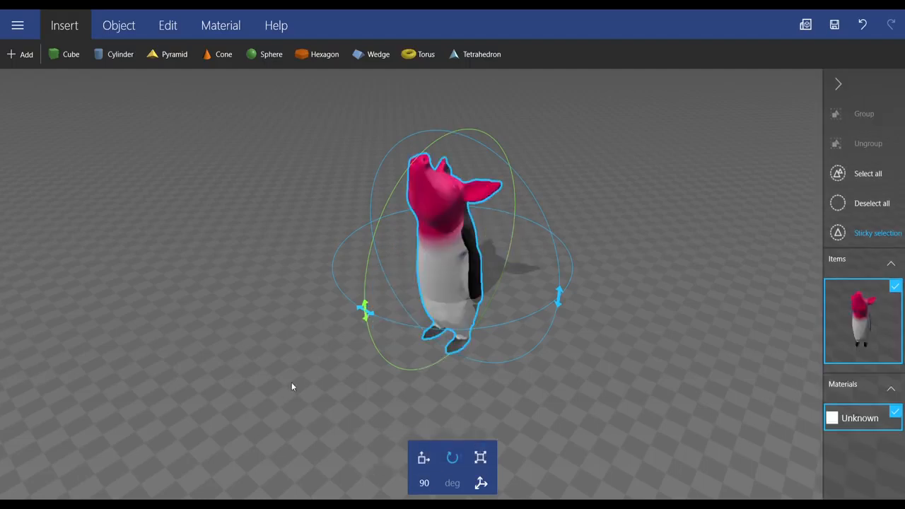
Step: Raise the upright piguin to about 66 mm so its feet rest on the ground plane
click(424, 459)
drag(456, 125, 467, 47)
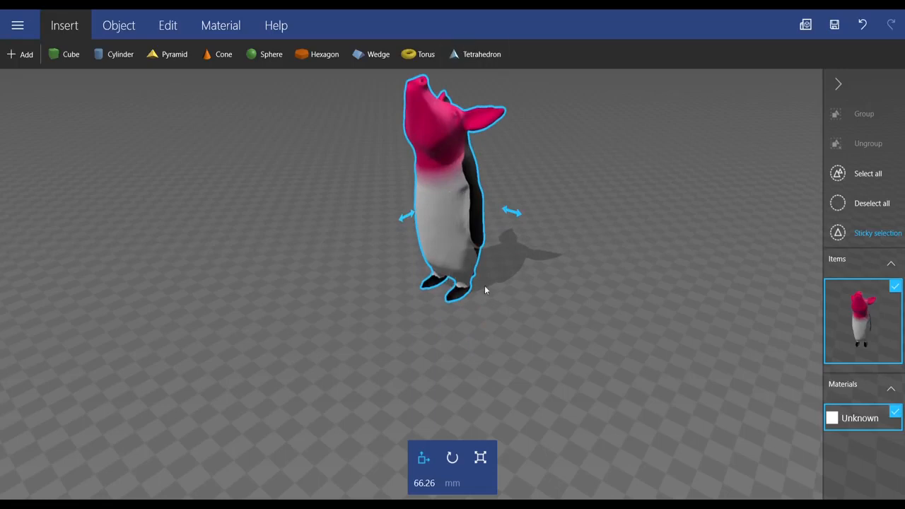
scroll(485, 286, down, 5)
right_drag(561, 250, 550, 340)
scroll(498, 318, up, 5)
right_drag(498, 318, 524, 239)
drag(524, 239, 530, 302)
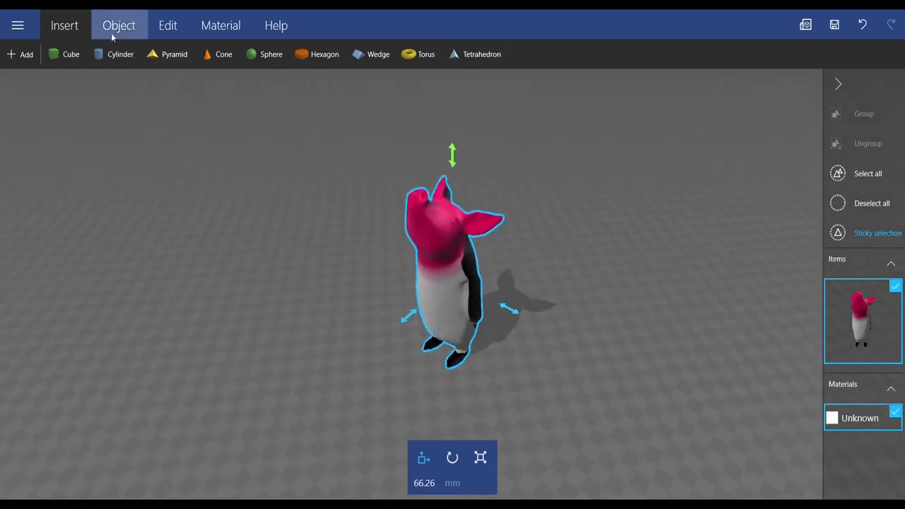
Step: Add the round pedestal base with a framed front panel from the library's Trophy parts
click(21, 55)
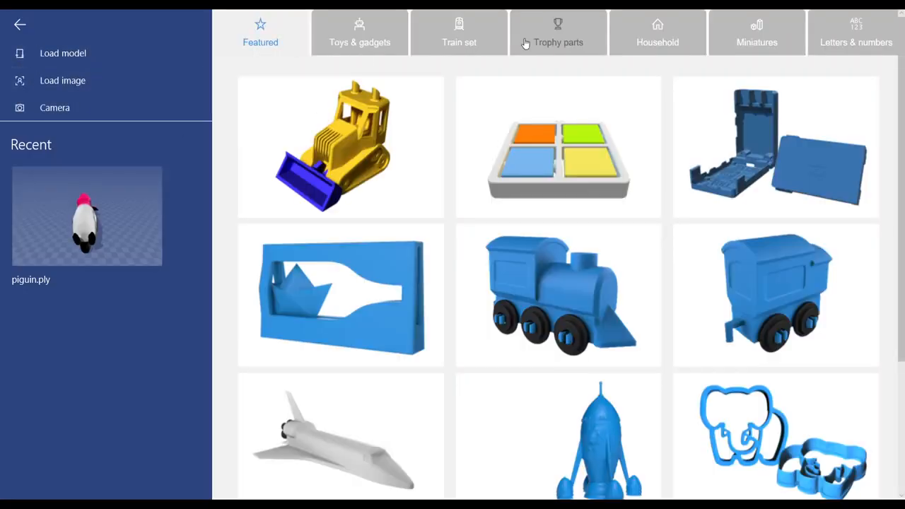
click(572, 44)
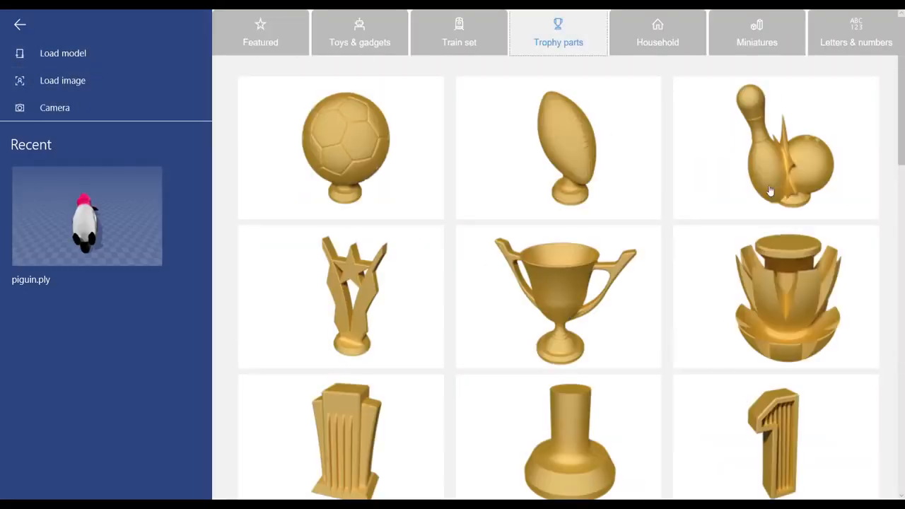
drag(904, 129, 903, 420)
click(765, 238)
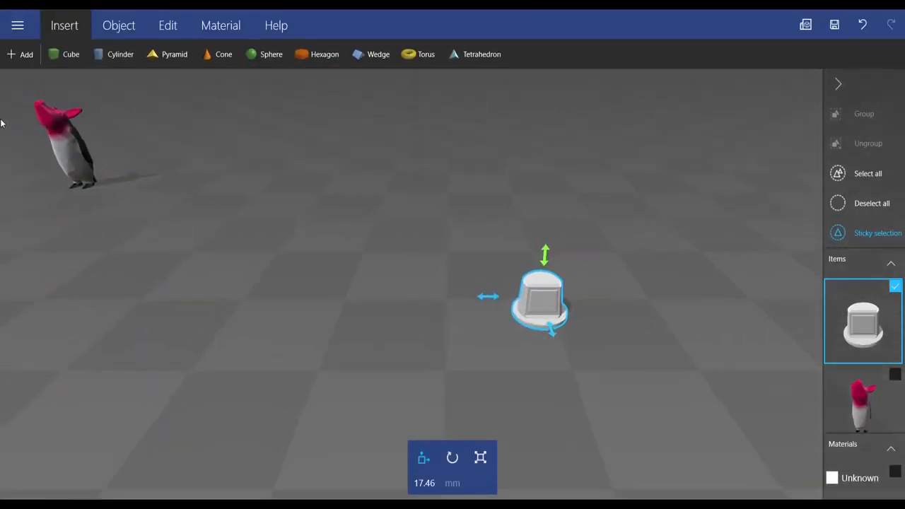
Step: Select only the piguin and move it across the ground plane to the pedestal's location
click(92, 160)
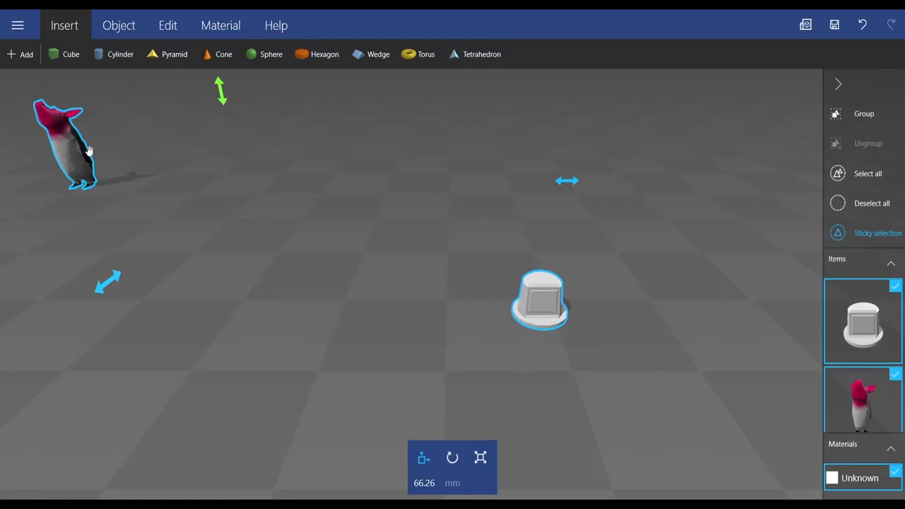
double_click(76, 158)
drag(487, 246, 744, 289)
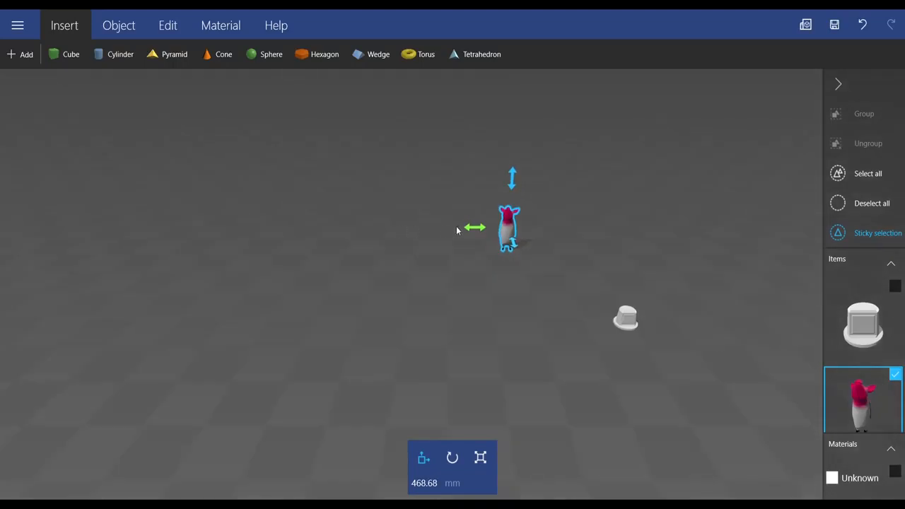
drag(519, 249, 595, 297)
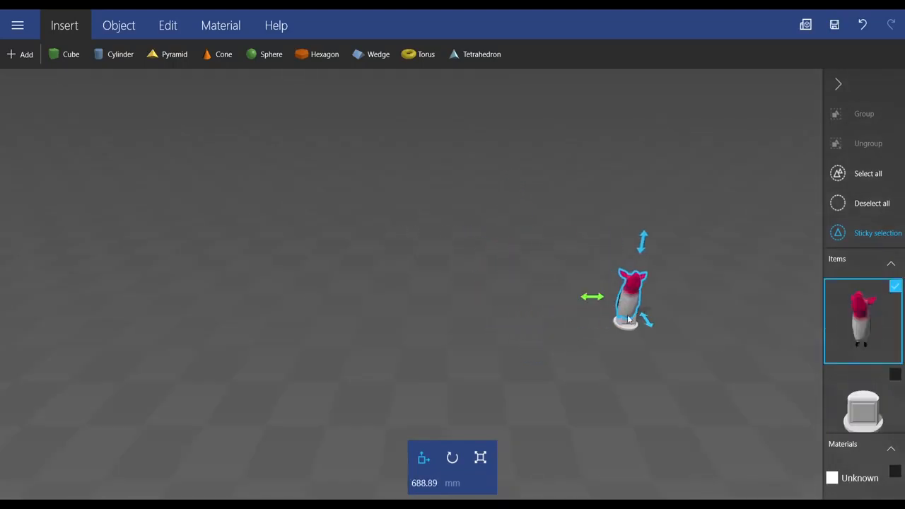
scroll(499, 319, up, 5)
right_drag(631, 443, 519, 278)
drag(551, 338, 494, 228)
Step: Scale the piguin proportionally to 50 mm high and raise it to about 60 mm, on top of the pedestal
click(461, 206)
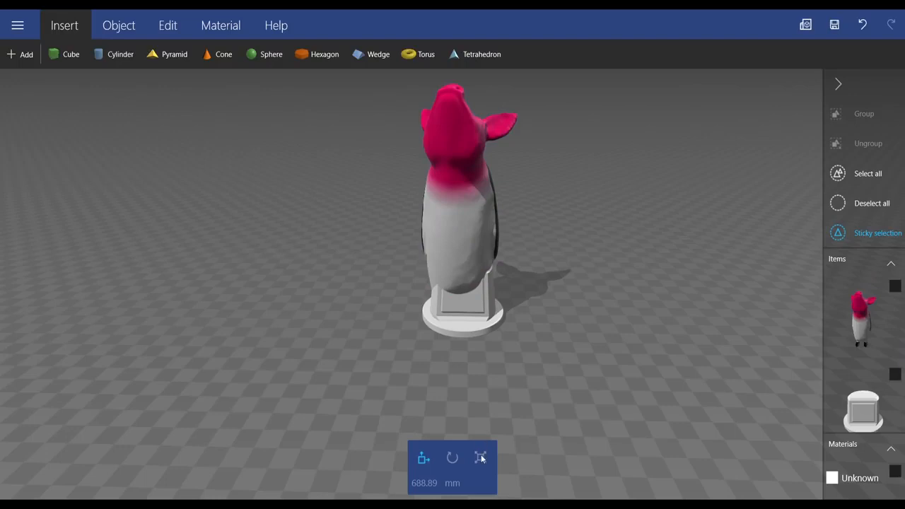
click(463, 210)
click(480, 457)
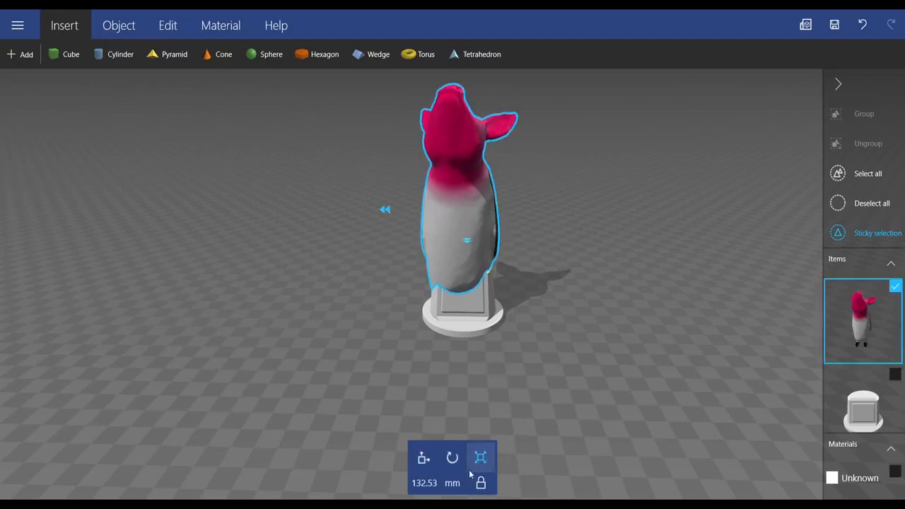
click(427, 486)
text(50)
key(Return)
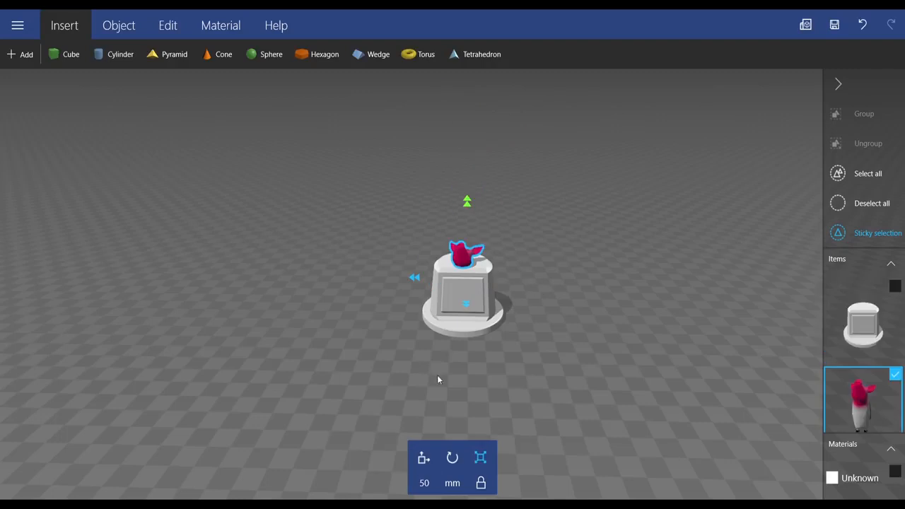
click(424, 458)
drag(471, 196, 469, 164)
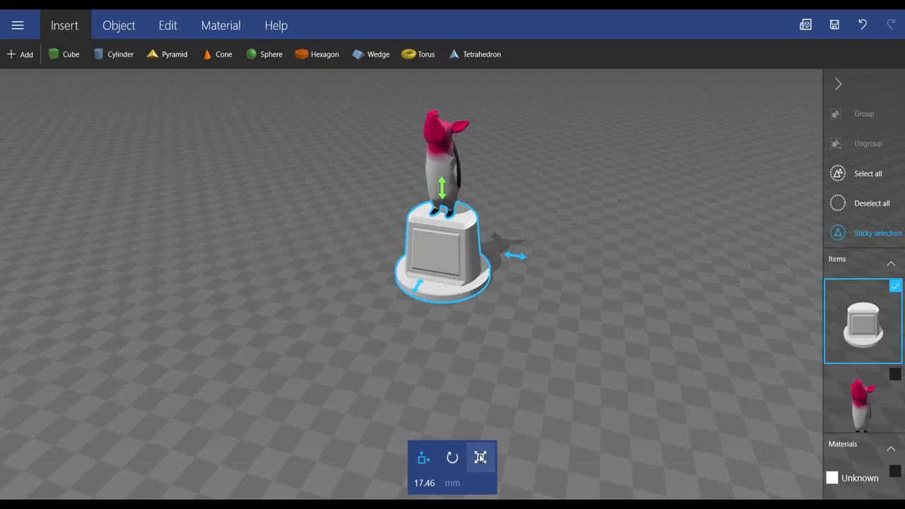
Step: Scale the pedestal proportionally to a depth of 40 mm
click(481, 457)
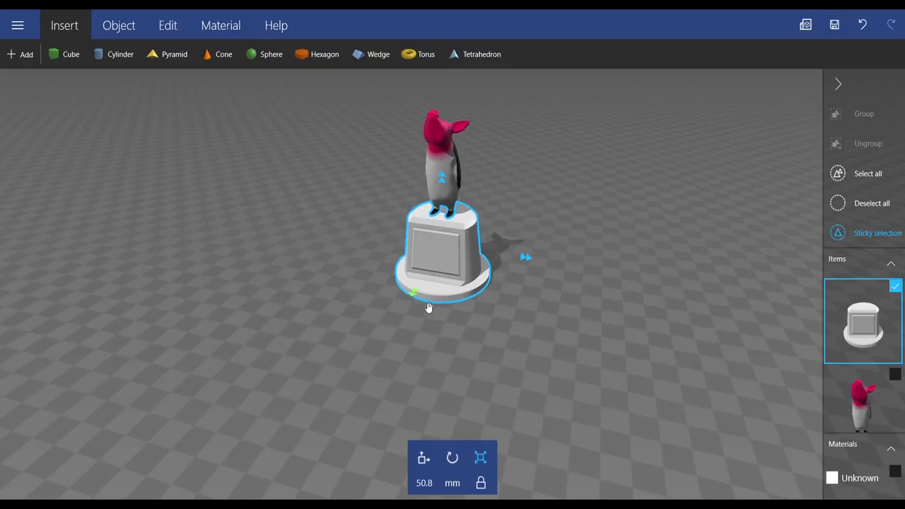
drag(417, 292, 432, 282)
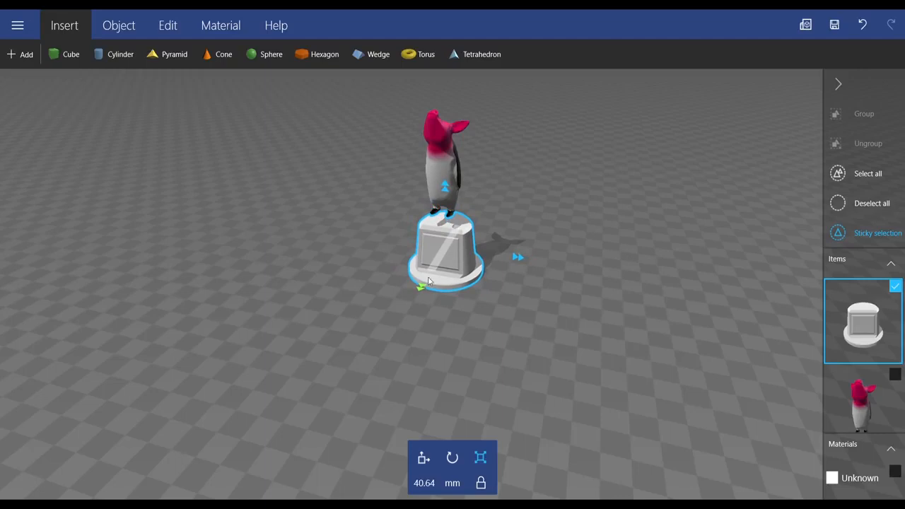
click(424, 483)
text(40)
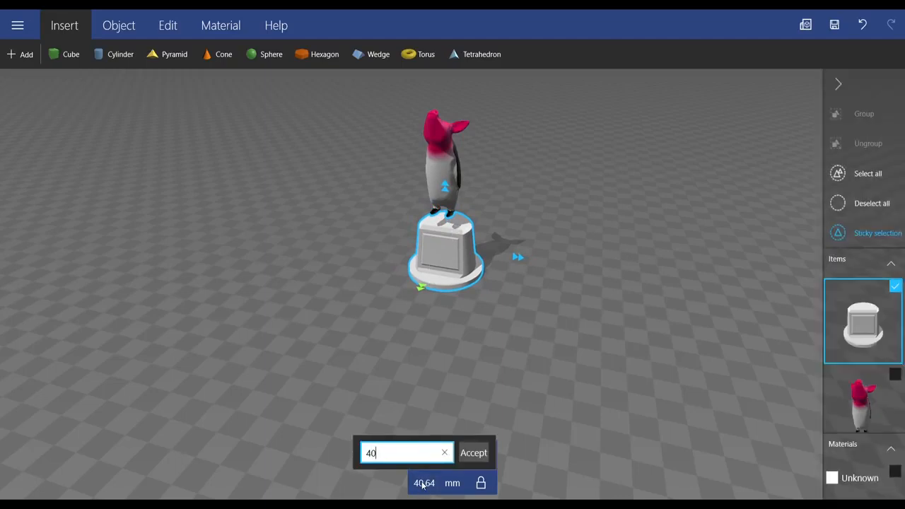
key(Return)
Step: Lower the piguin to about 52.5 mm onto the shrunken pedestal and shift it back to about -217 mm to centre it
click(441, 142)
click(440, 156)
click(447, 169)
click(445, 169)
right_drag(445, 170, 465, 165)
click(424, 460)
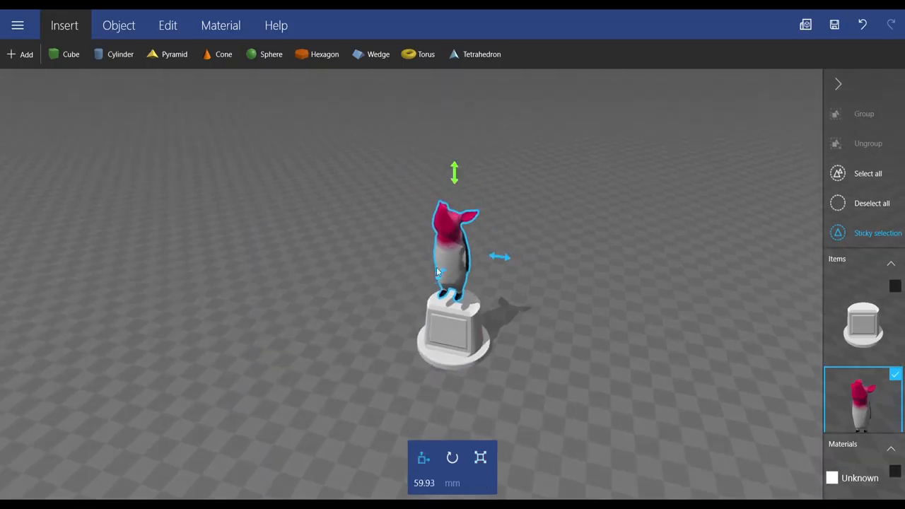
drag(458, 180, 458, 186)
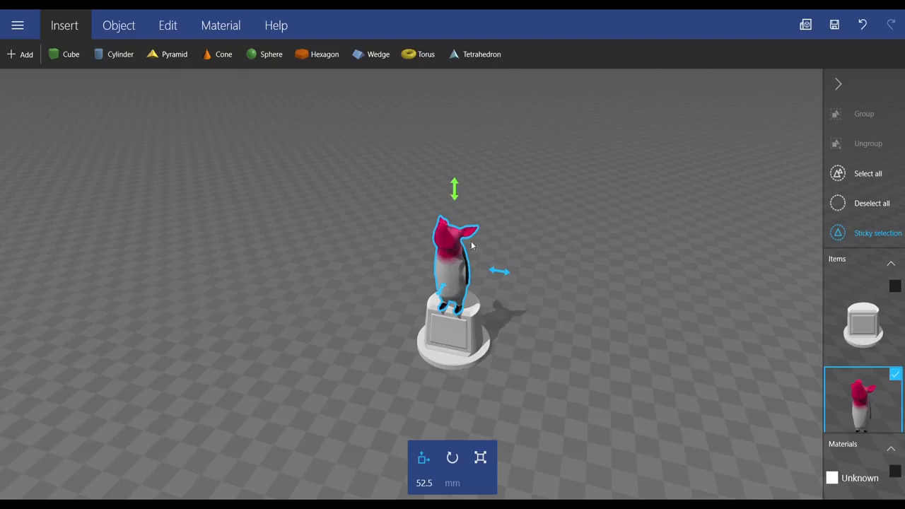
drag(445, 294, 461, 287)
drag(534, 326, 550, 283)
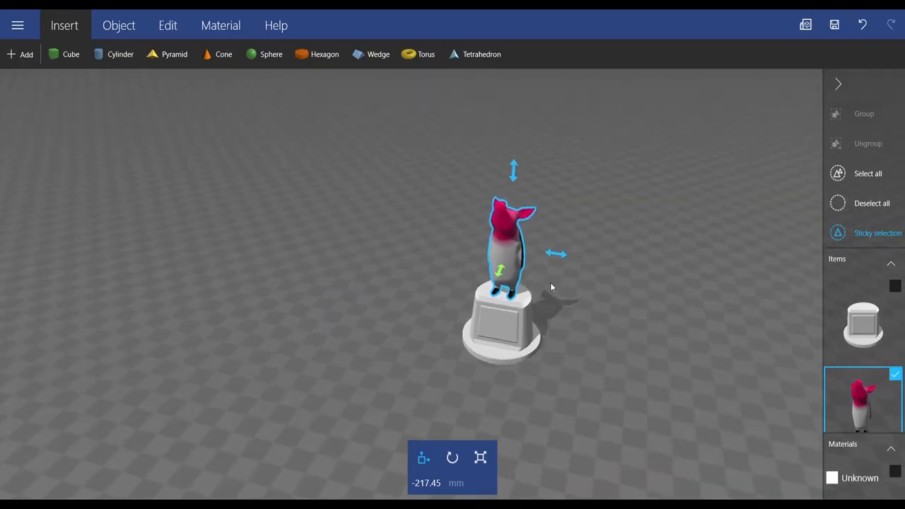
Step: Start a planar text emboss of the letter P on the pedestal and position the letter on its front panel
scroll(551, 282, up, 3)
click(529, 358)
right_drag(528, 358, 494, 327)
scroll(469, 221, up, 3)
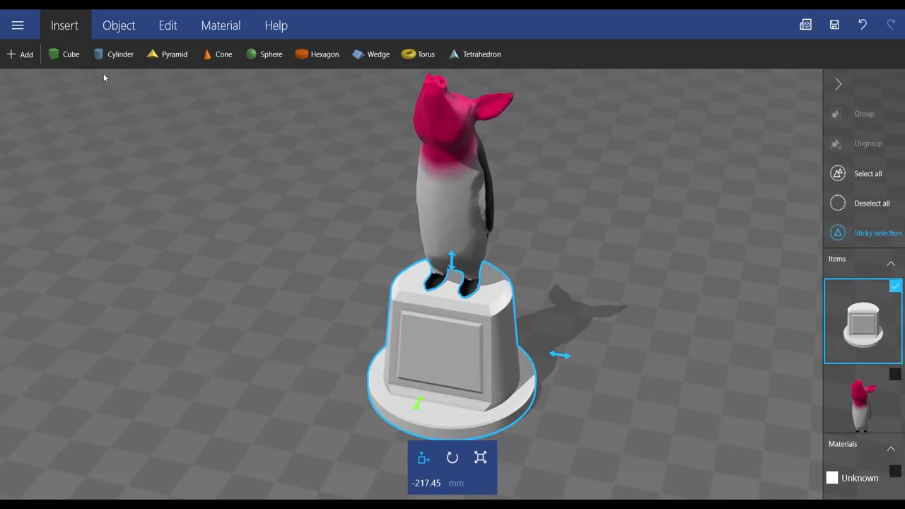
click(117, 27)
click(168, 28)
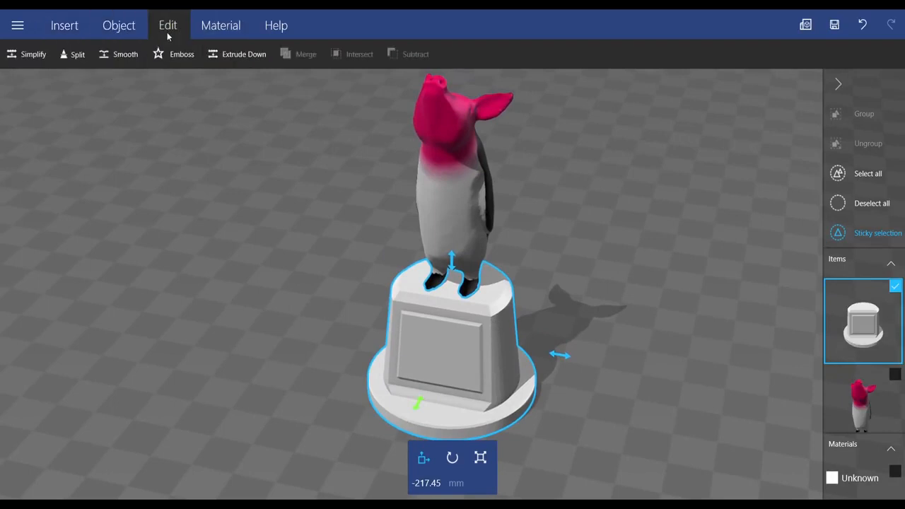
click(178, 55)
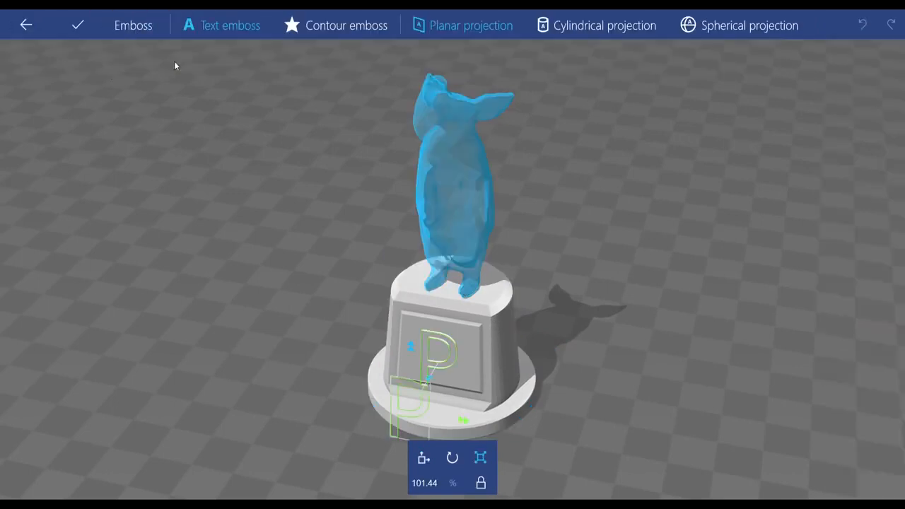
click(216, 32)
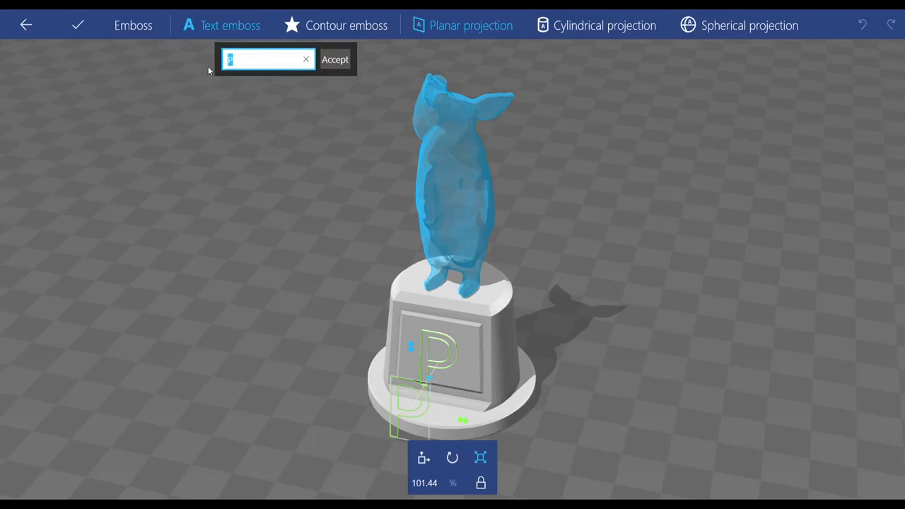
click(335, 59)
mouse_move(444, 356)
mouse_down()
mouse_move(451, 347)
mouse_move(450, 355)
mouse_up()
Step: Try rotating the emboss letter by about 14 degrees and reset its rotation to 0 degrees
click(463, 463)
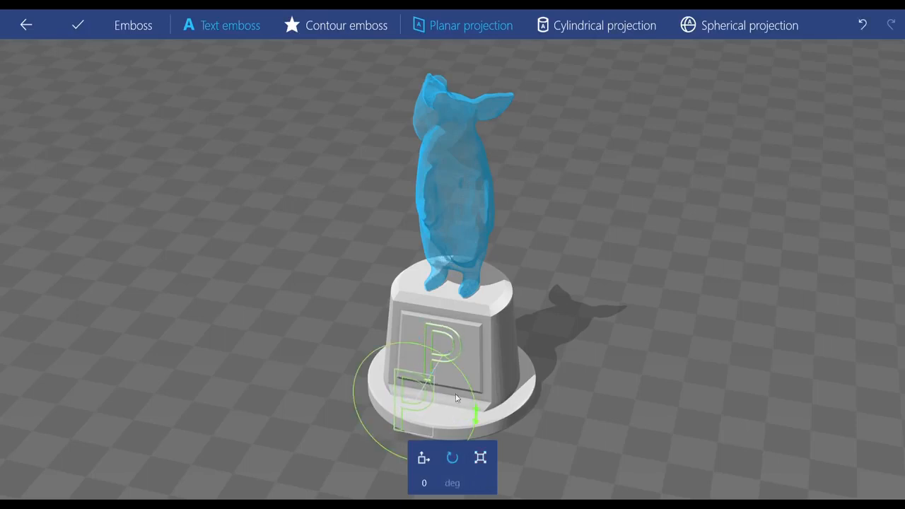
drag(478, 420, 474, 398)
click(427, 484)
text(0)
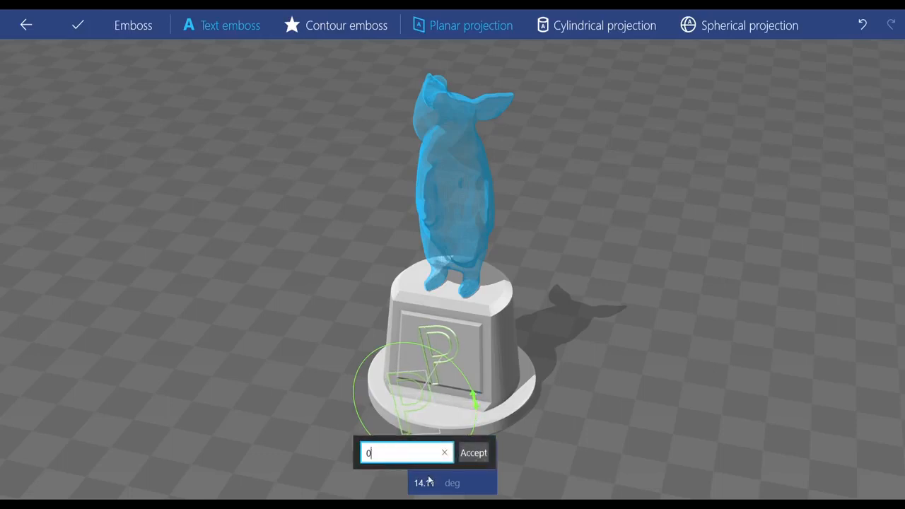
key(Return)
Step: Move the letter's projection closer to the pedestal's front panel, to about 18.7 mm
click(424, 457)
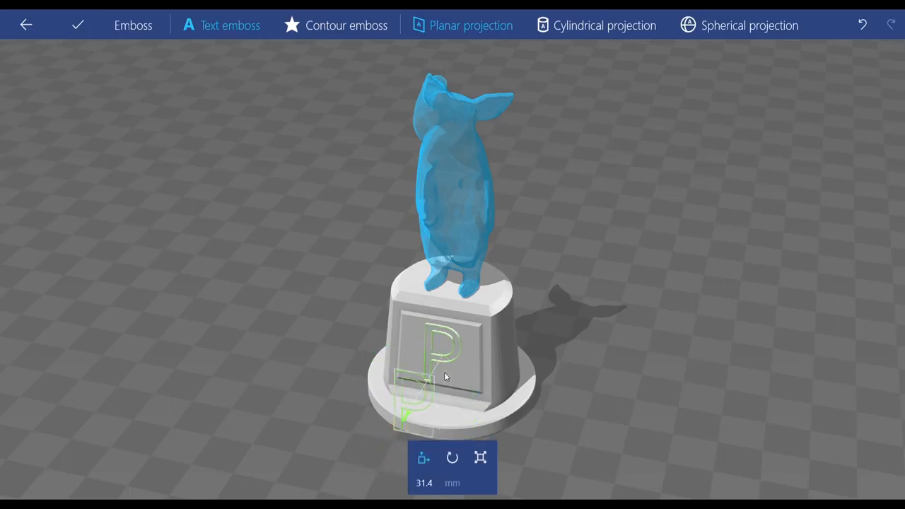
drag(404, 423, 422, 393)
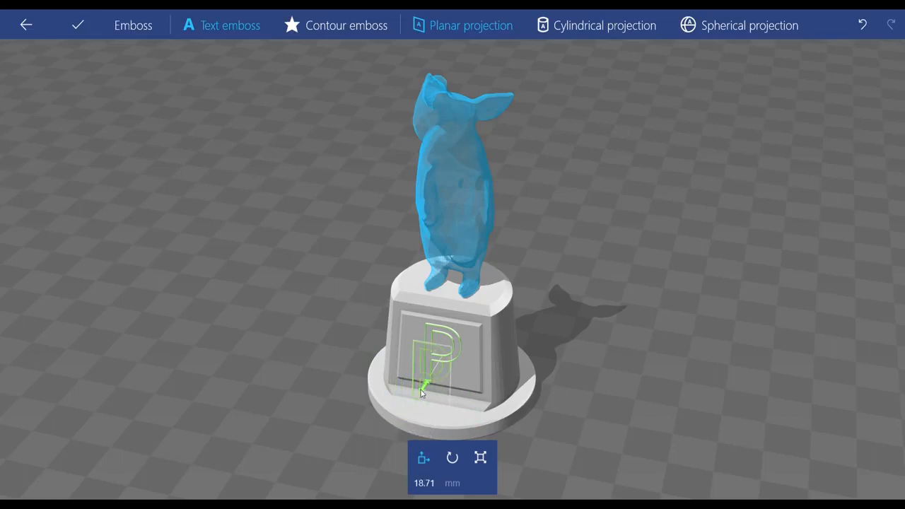
drag(456, 358, 502, 358)
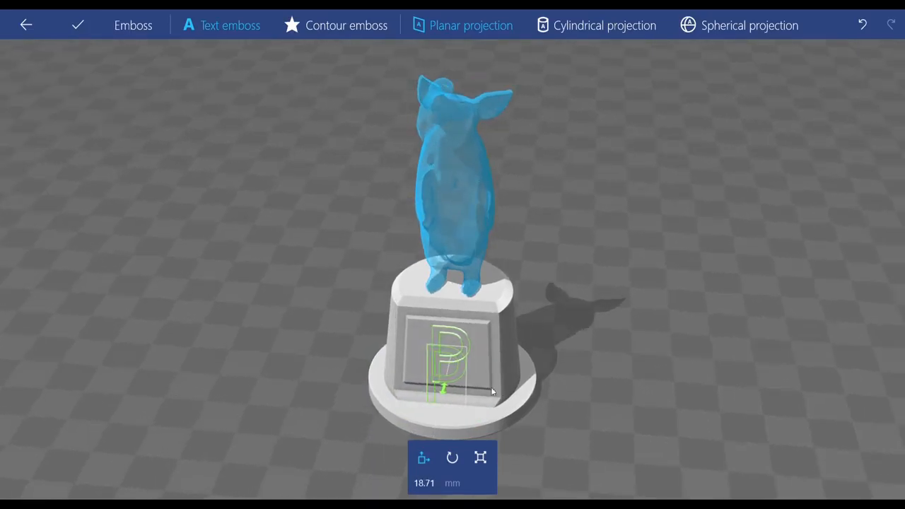
Step: Set the embossing depth of the letter P to 1 mm and apply the emboss to the pedestal
click(483, 468)
drag(589, 374, 469, 361)
mouse_move(399, 364)
mouse_down()
mouse_move(362, 386)
mouse_move(400, 368)
mouse_up()
click(435, 483)
text(1)
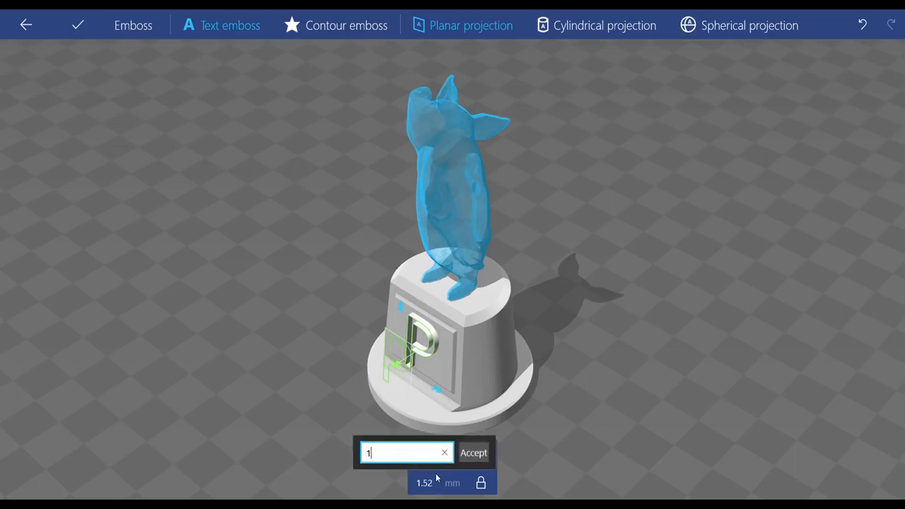
key(Return)
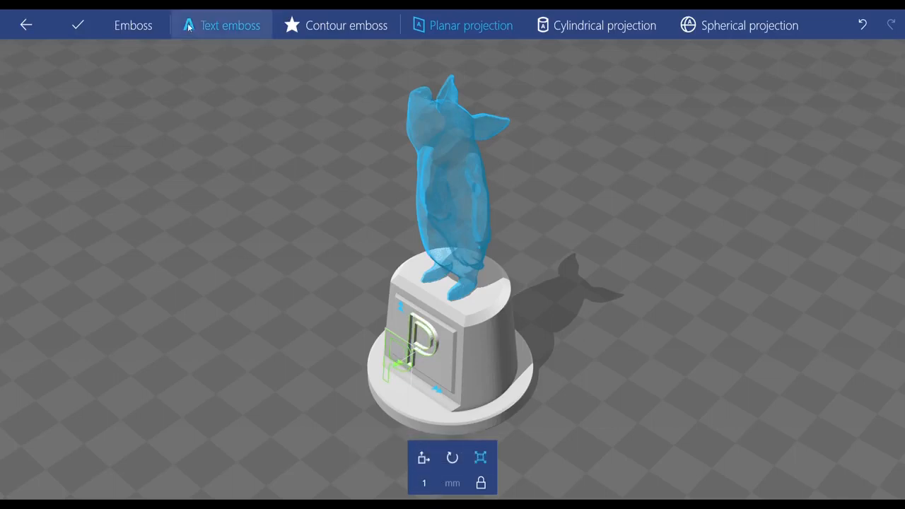
click(75, 26)
drag(551, 313, 683, 198)
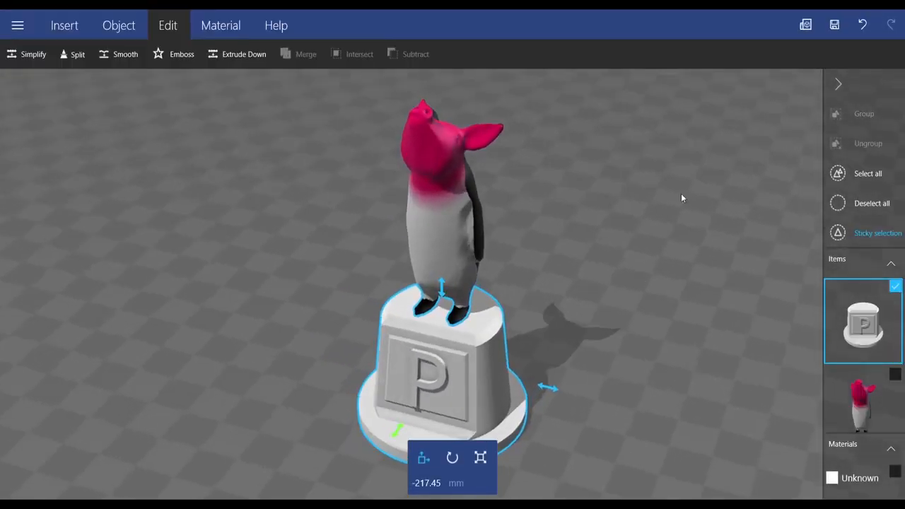
Step: Prepare the trophy for the 3D printing service, going through to the print preview, and order it online
click(806, 25)
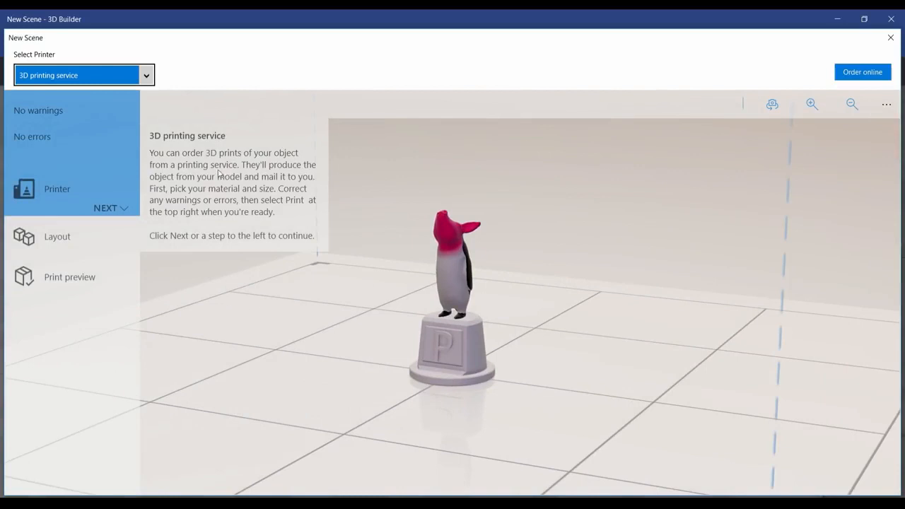
click(113, 208)
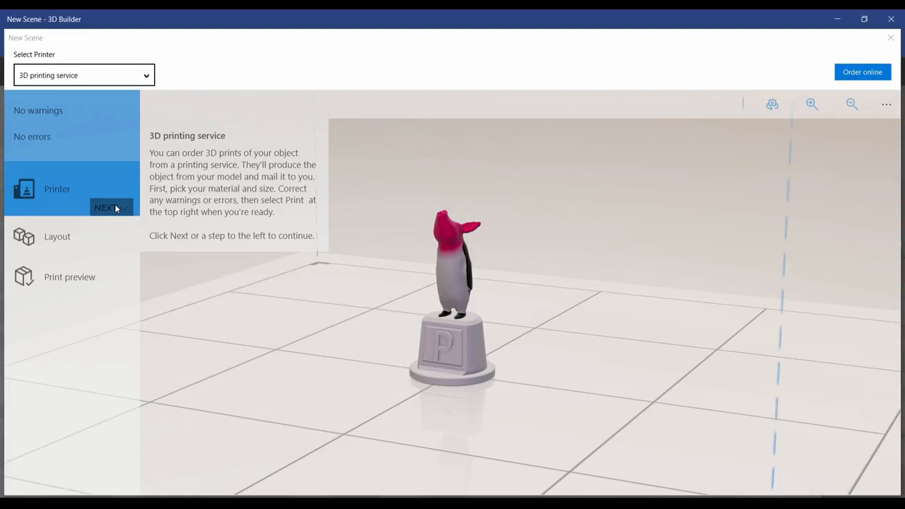
click(116, 208)
click(108, 278)
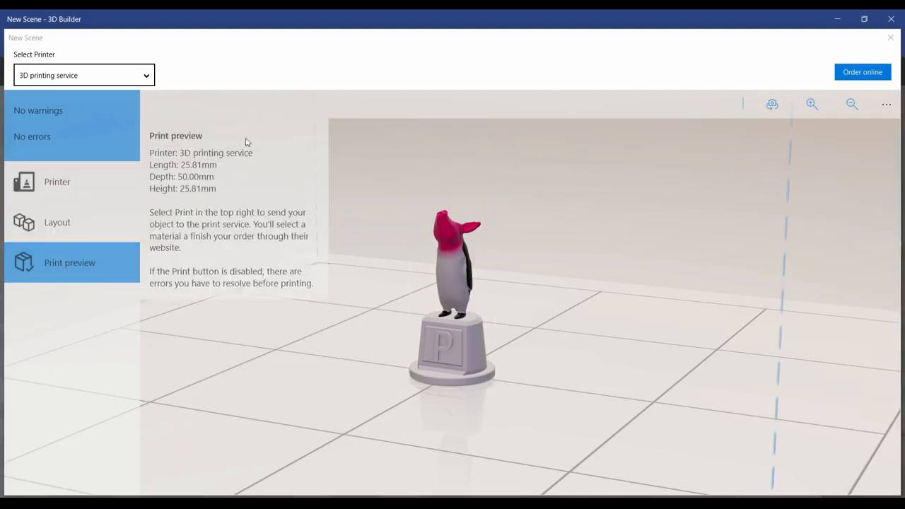
click(859, 75)
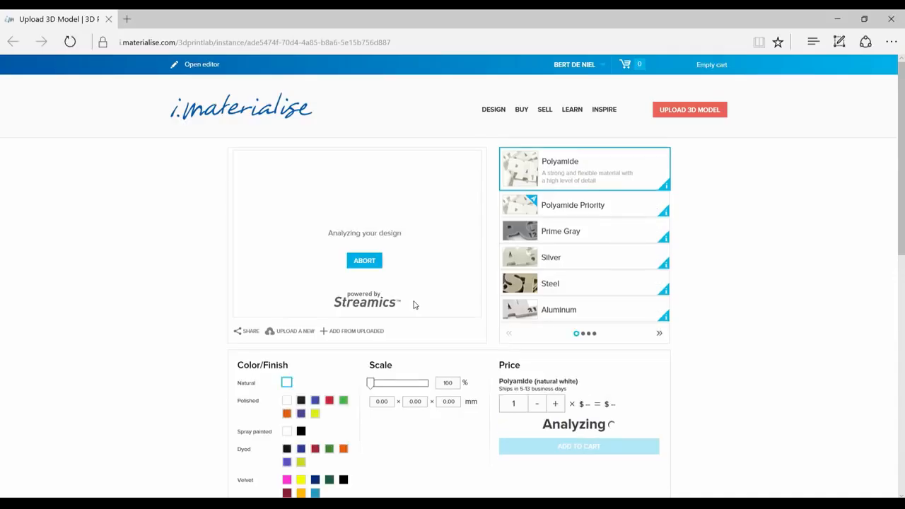
Step: Choose the Multicolor material for the trophy on i.materialise and take the order through the cart to checkout
click(583, 333)
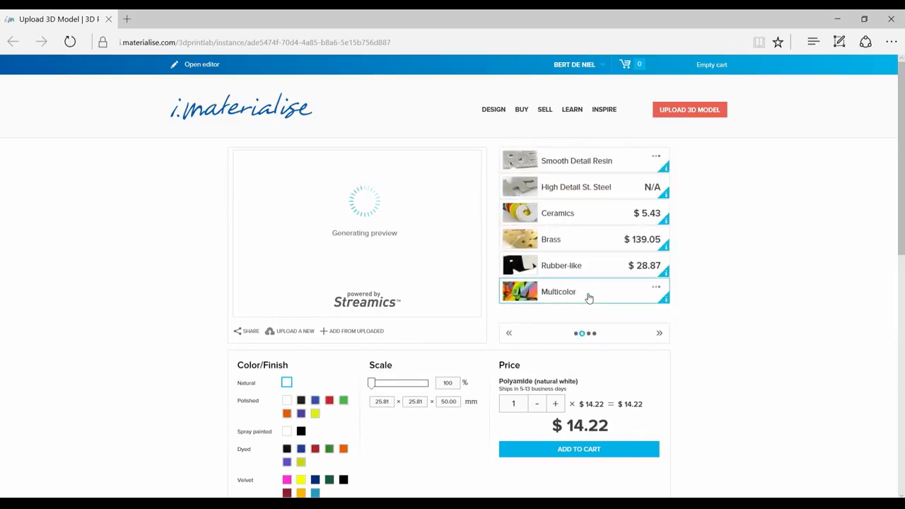
click(588, 297)
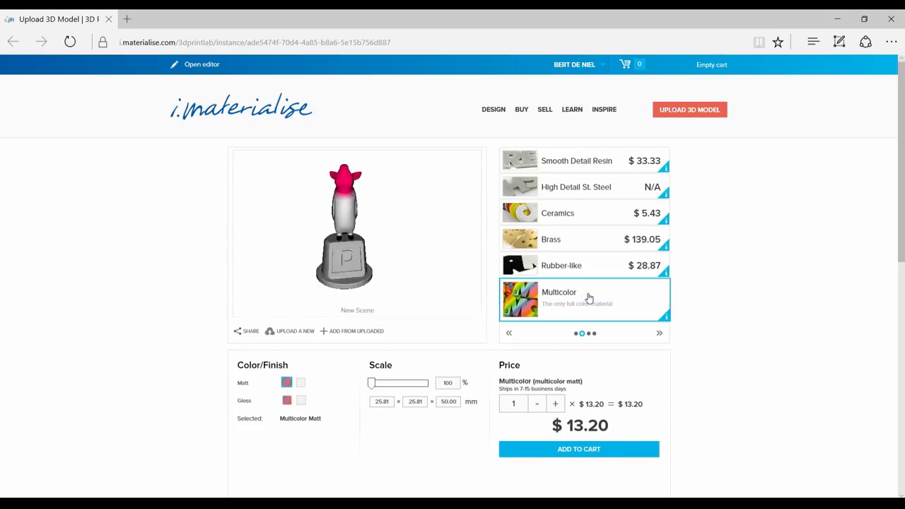
drag(295, 250, 321, 258)
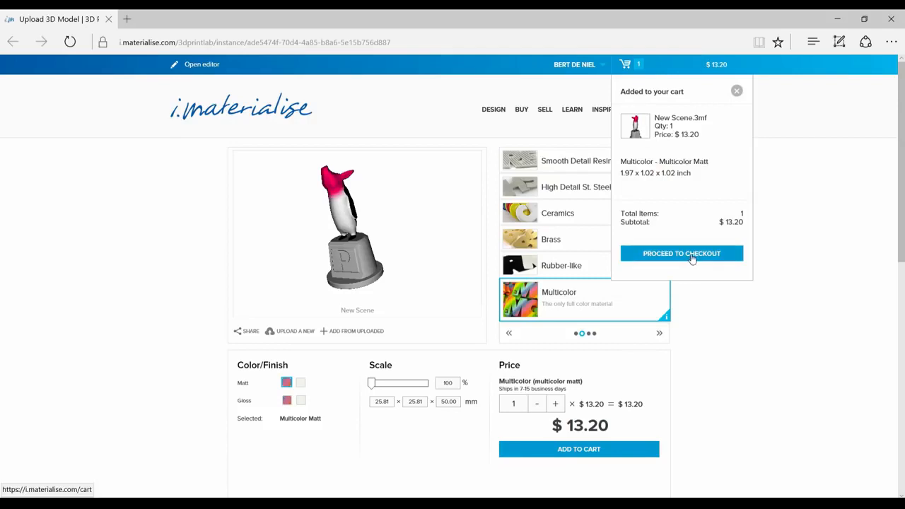
click(693, 259)
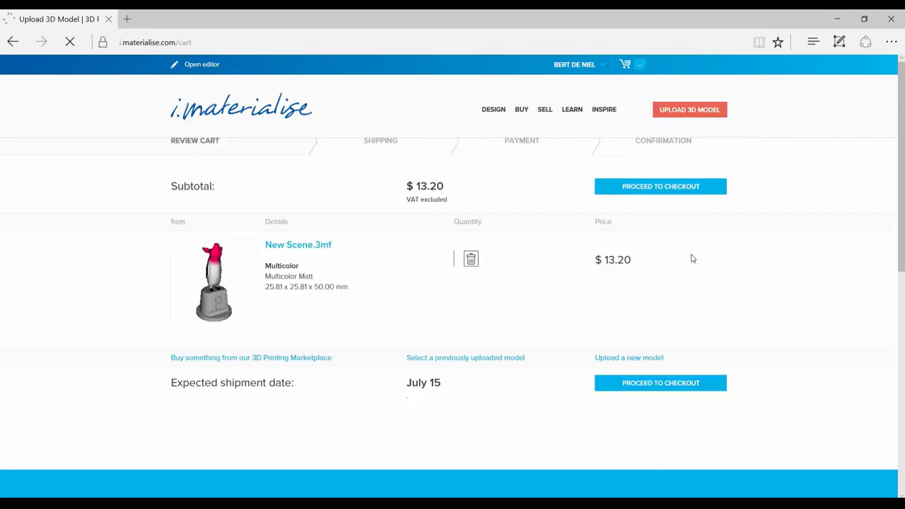
click(658, 449)
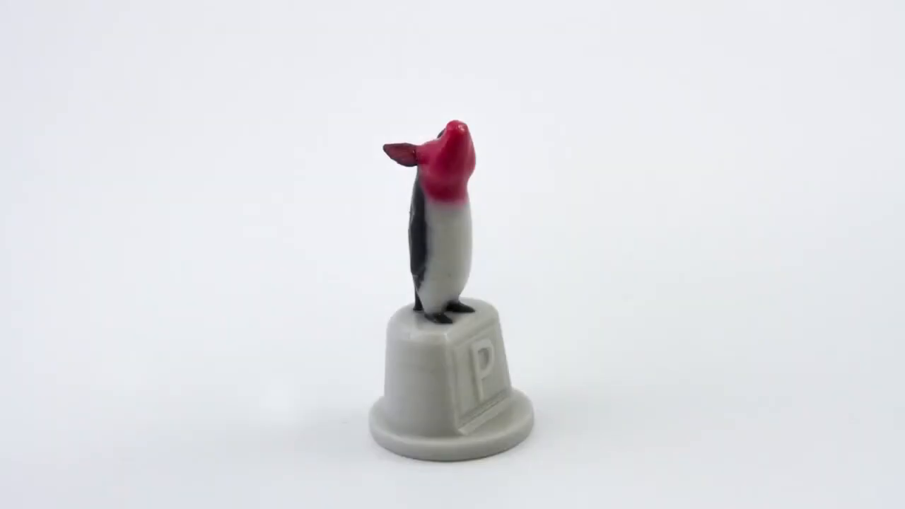